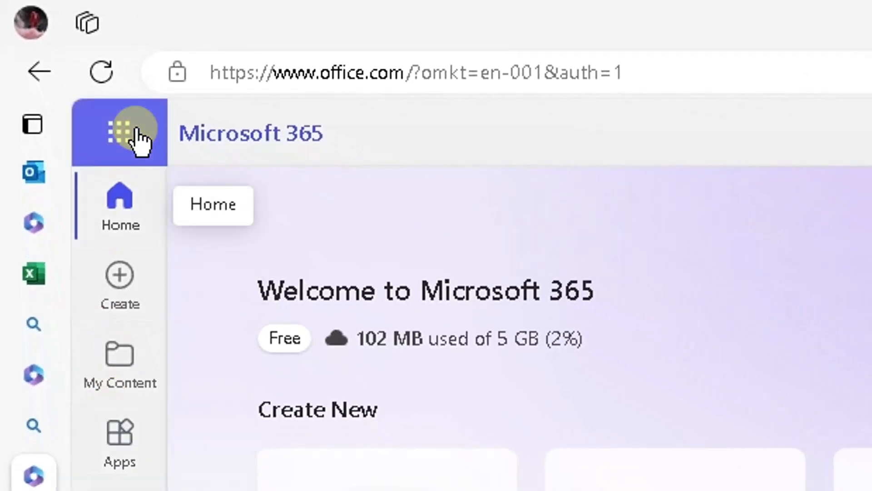
Open the To Do app from the Microsoft 365 app launcher
{"action": "left_click", "coordinate": [137, 136]}
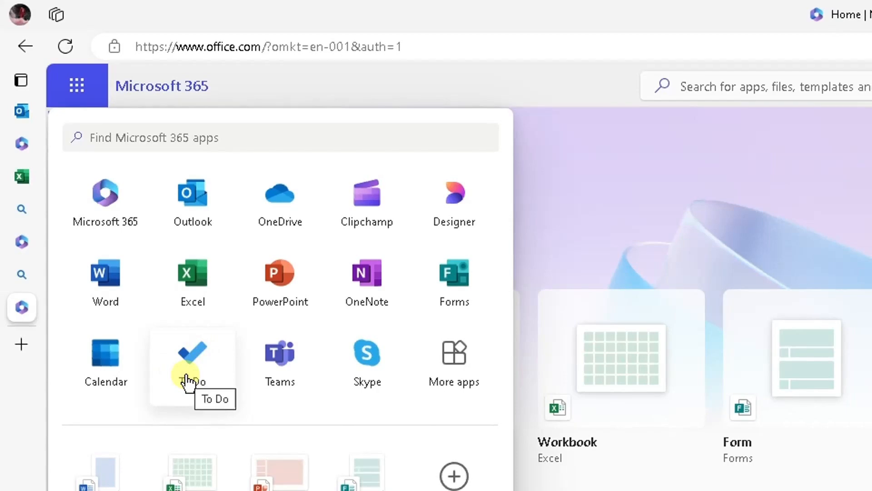
{"action": "left_click", "coordinate": [200, 133]}
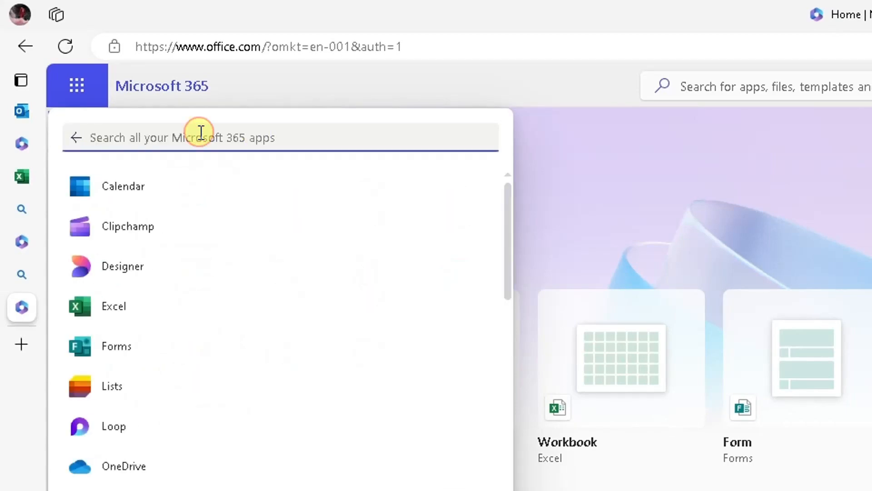
{"action": "left_click", "coordinate": [78, 135]}
{"action": "left_click", "coordinate": [180, 364]}
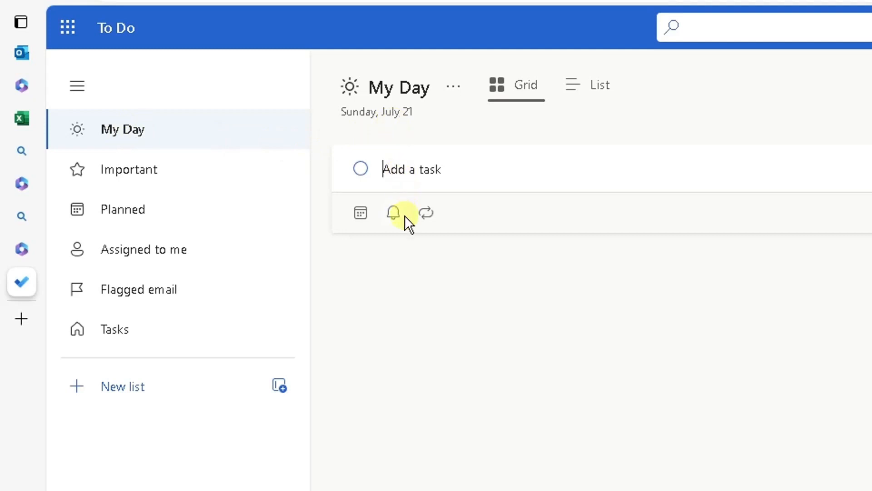
Look through the Important, Planned, Assigned to me, Flagged email and Tasks lists in turn
{"action": "left_click", "coordinate": [136, 176]}
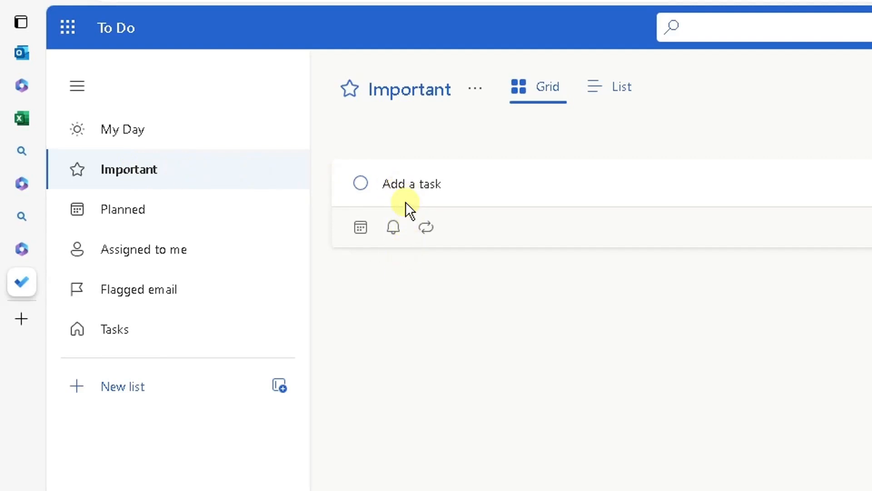
{"action": "left_click", "coordinate": [165, 211]}
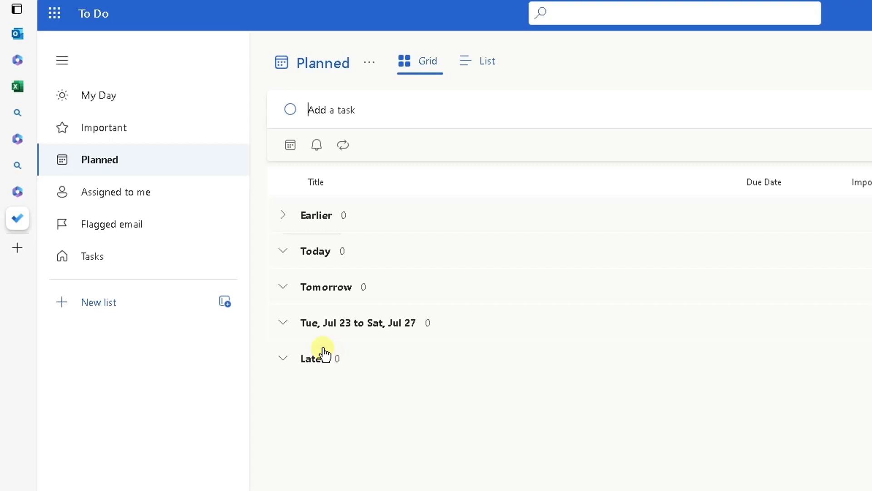
{"action": "left_click", "coordinate": [140, 193]}
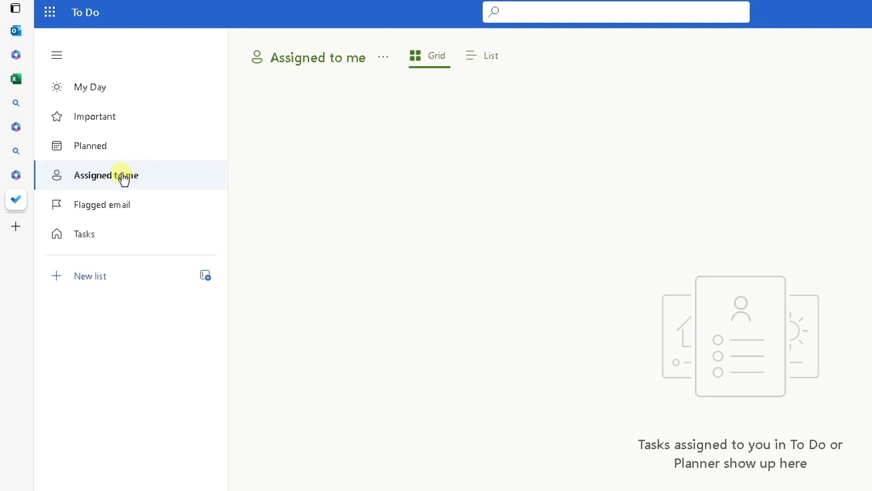
{"action": "left_click", "coordinate": [119, 210]}
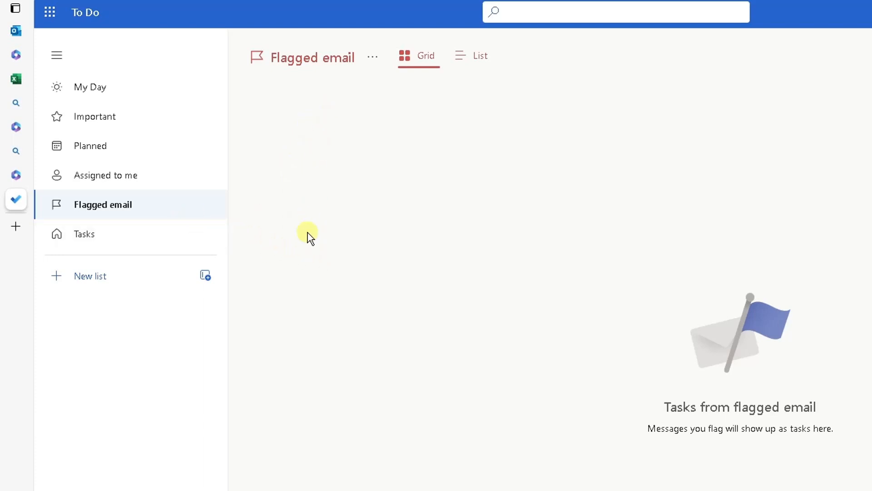
{"action": "left_click", "coordinate": [102, 245]}
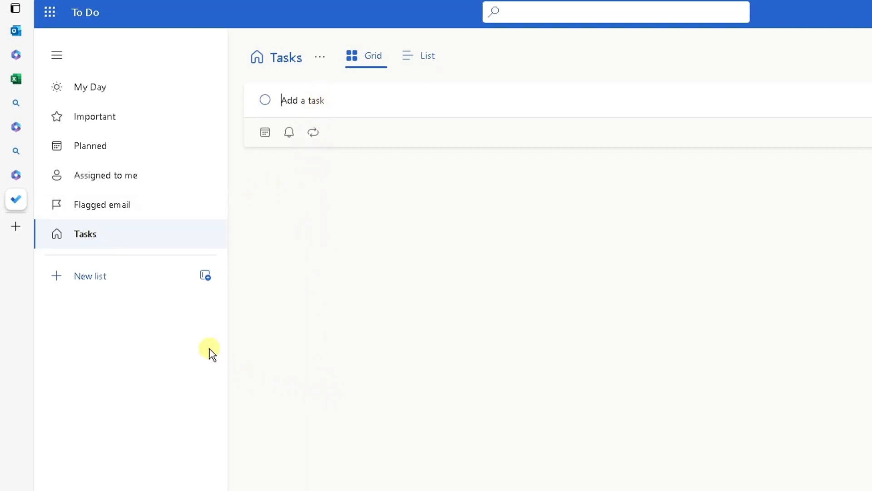
Create a new list named Shopping List
{"action": "left_click", "coordinate": [75, 276]}
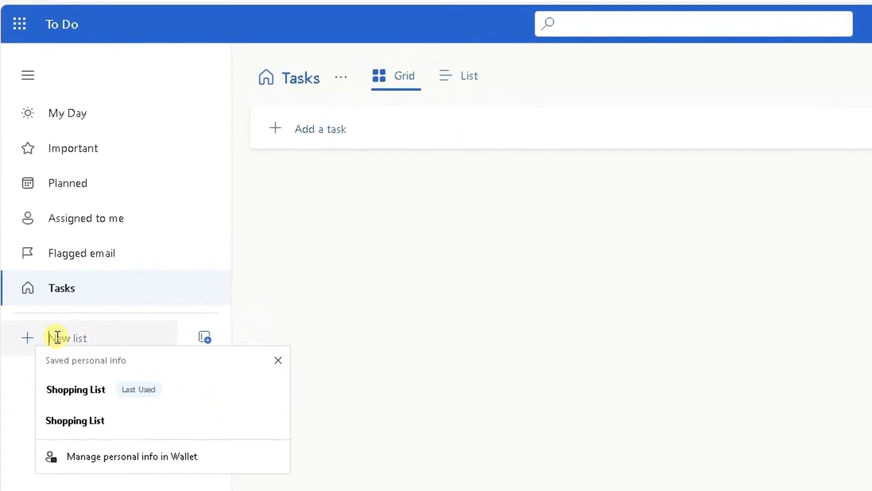
{"action": "type", "text": "Shopping"}
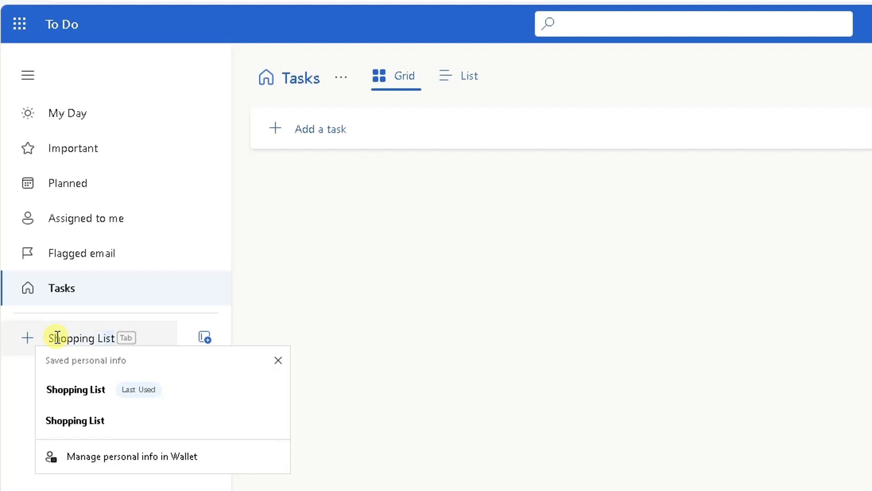
{"action": "key", "text": "Tab"}
{"action": "key", "text": "Return"}
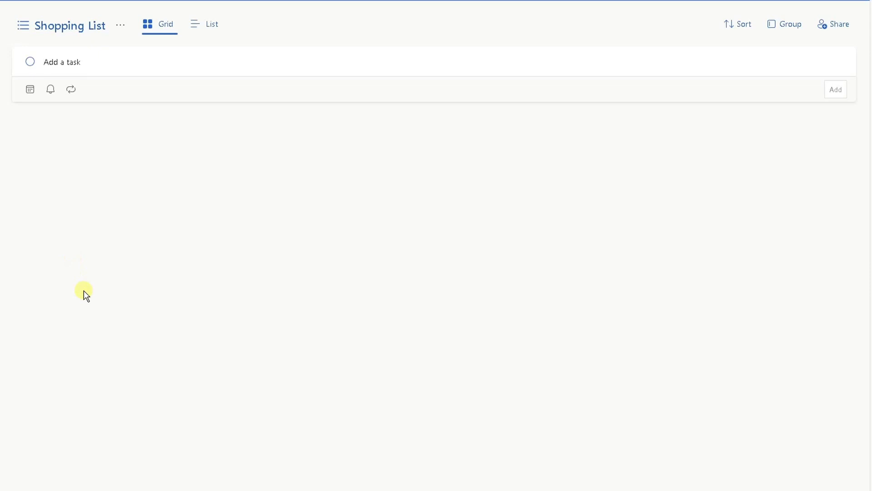
Change the theme of the Shopping List to red
{"action": "left_click", "coordinate": [73, 23]}
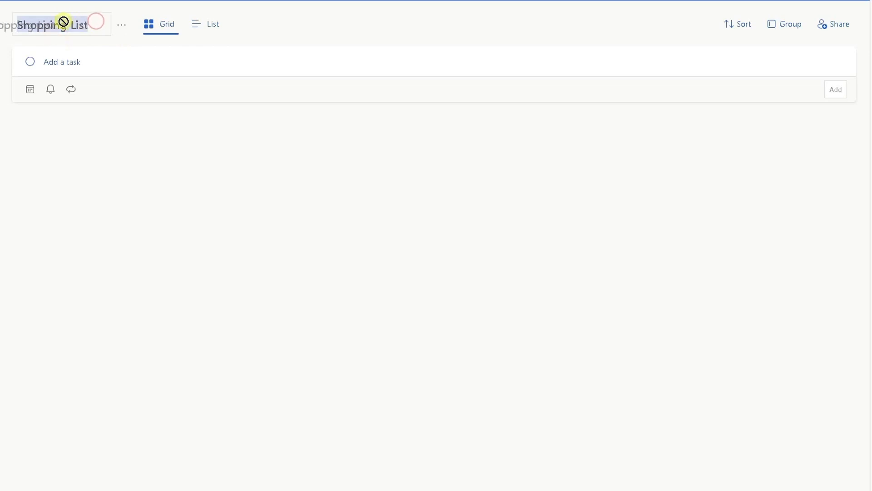
{"action": "left_click", "coordinate": [124, 30]}
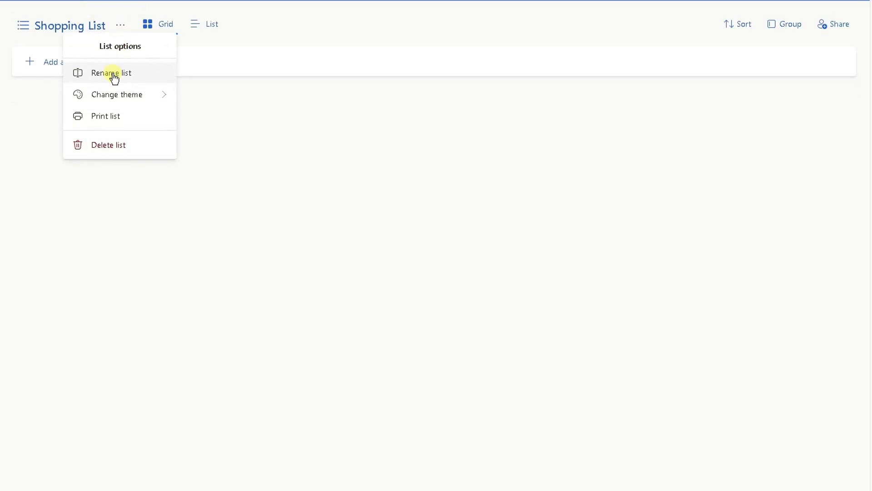
{"action": "mouse_move", "coordinate": [114, 92]}
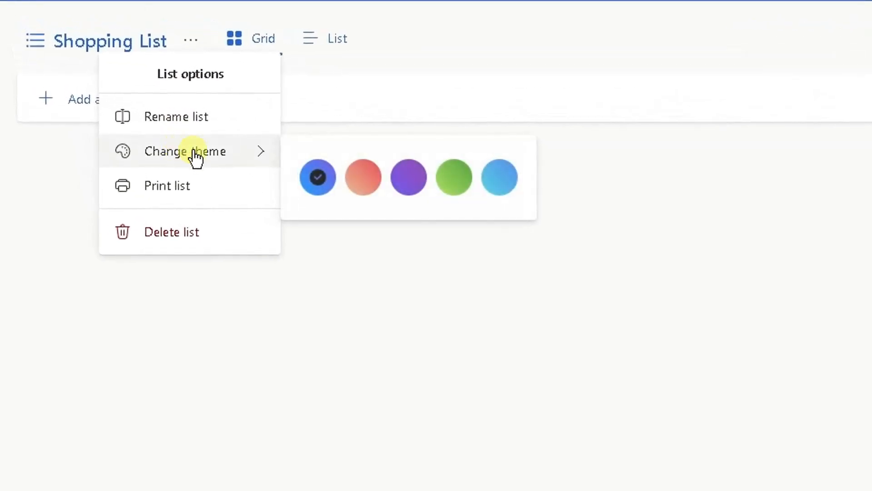
{"action": "left_click", "coordinate": [350, 180]}
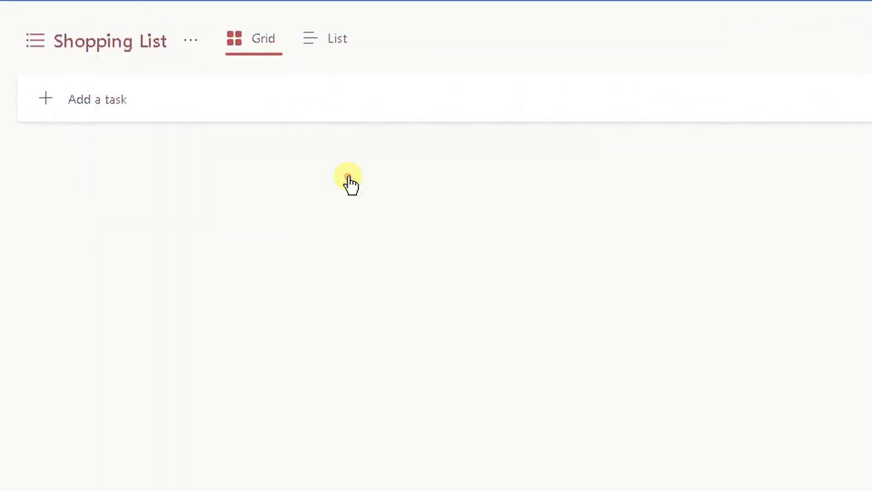
Change the theme of the Shopping List to purple
{"action": "left_click", "coordinate": [191, 42]}
{"action": "mouse_move", "coordinate": [253, 151]}
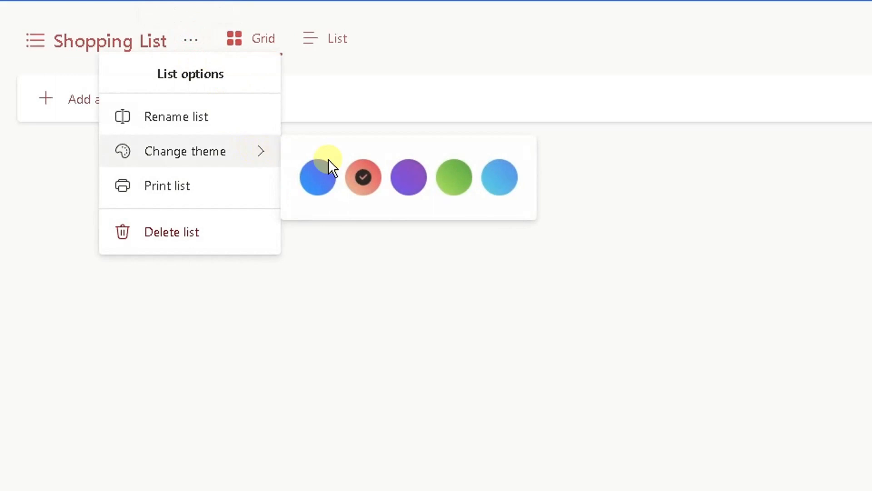
{"action": "left_click", "coordinate": [394, 177]}
Look over the Shopping List's options, its list and grid views, and its sorting choices, leaving it in grid view
{"action": "left_click", "coordinate": [194, 43]}
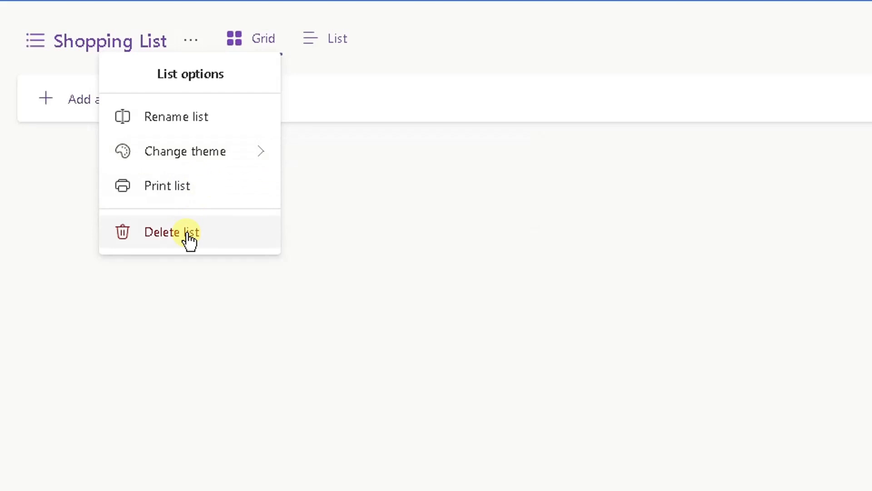
{"action": "left_click", "coordinate": [388, 47]}
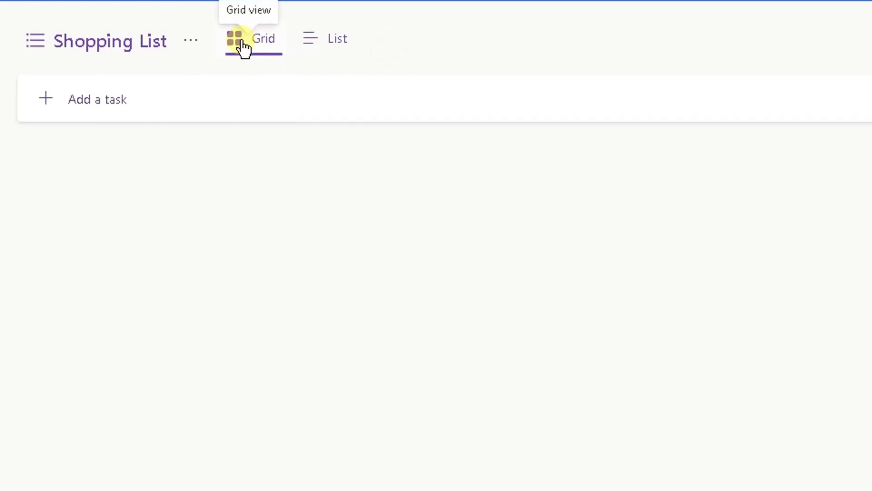
{"action": "left_click", "coordinate": [308, 42]}
{"action": "left_click", "coordinate": [261, 43]}
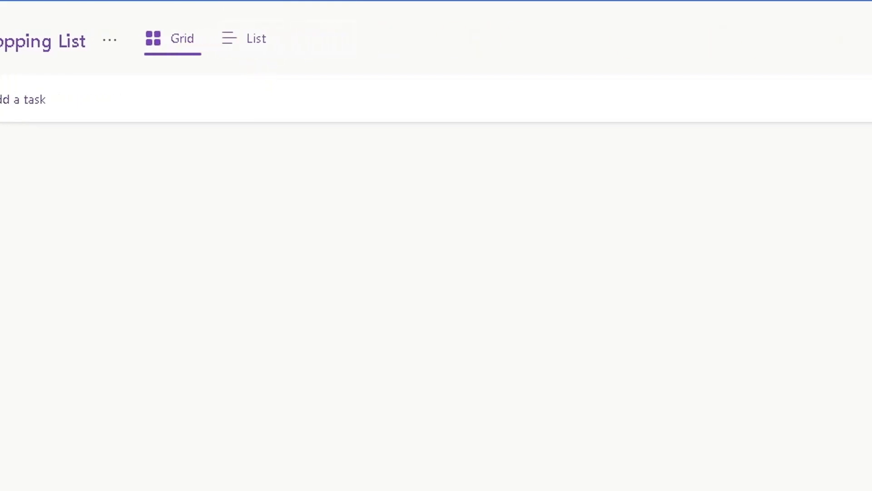
{"action": "left_click", "coordinate": [704, 53]}
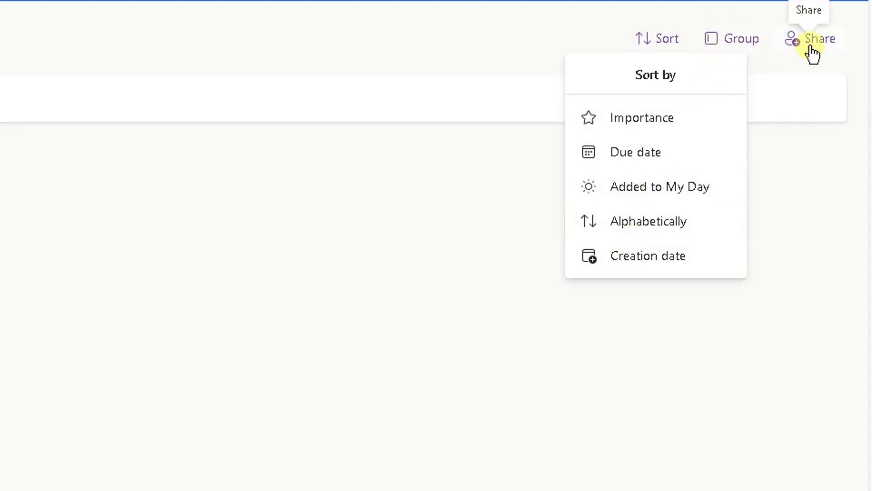
{"action": "left_click", "coordinate": [528, 51]}
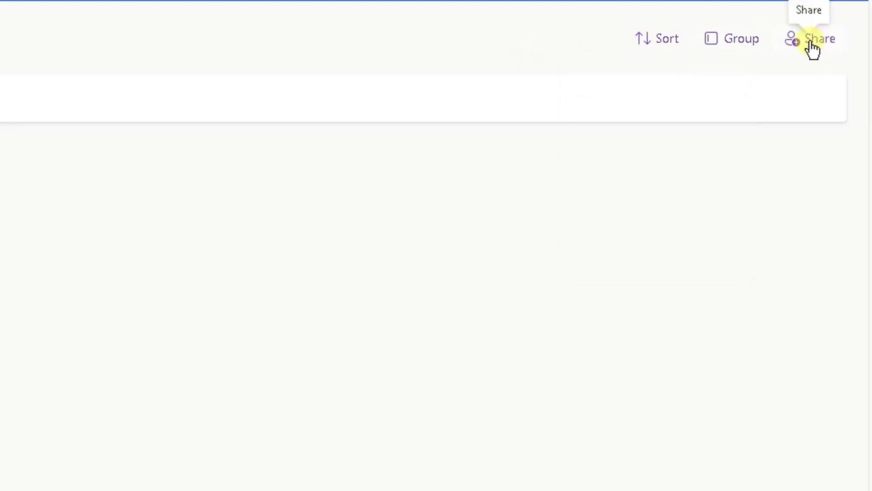
Create an invitation link for sharing the Shopping List and close the sharing dialog
{"action": "left_click", "coordinate": [811, 43]}
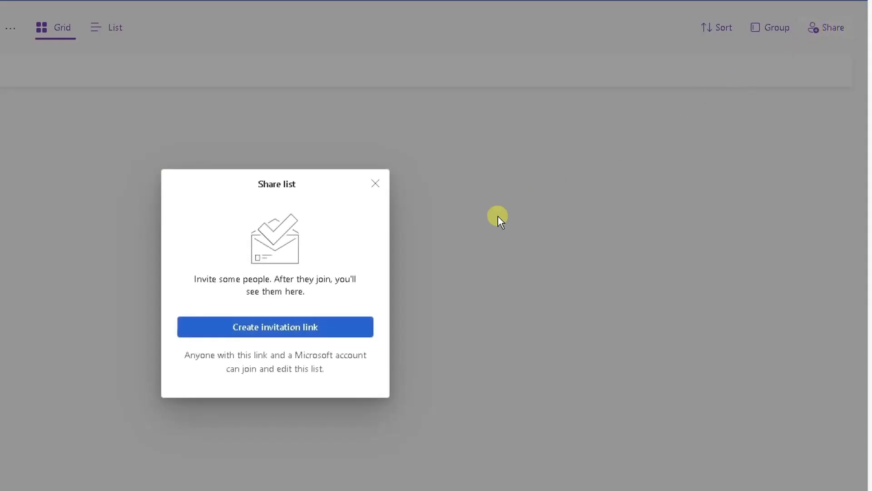
{"action": "left_click", "coordinate": [293, 331]}
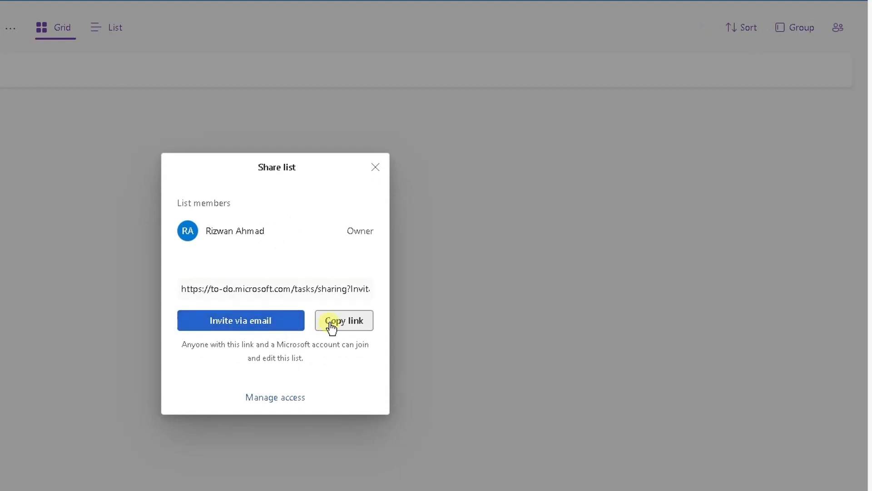
{"action": "left_click", "coordinate": [375, 169]}
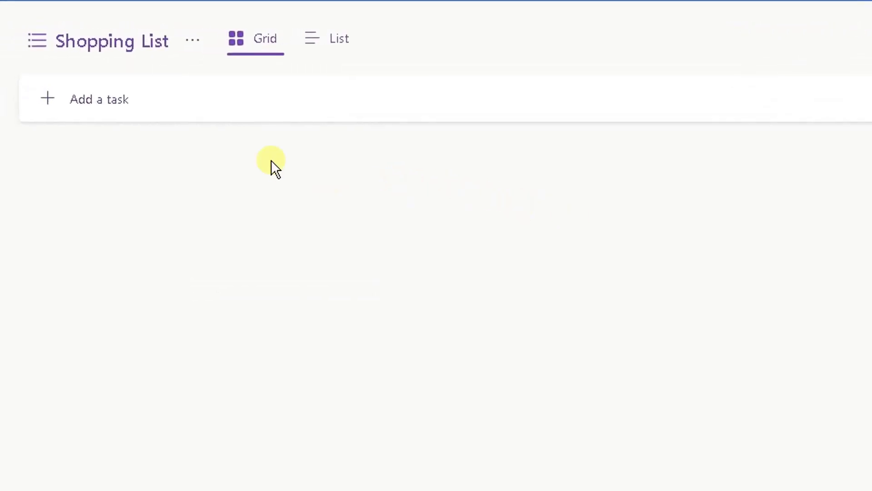
Add the task Peanut Butter to the Shopping List, viewing the reminder and due date choices without setting either
{"action": "left_click", "coordinate": [74, 99]}
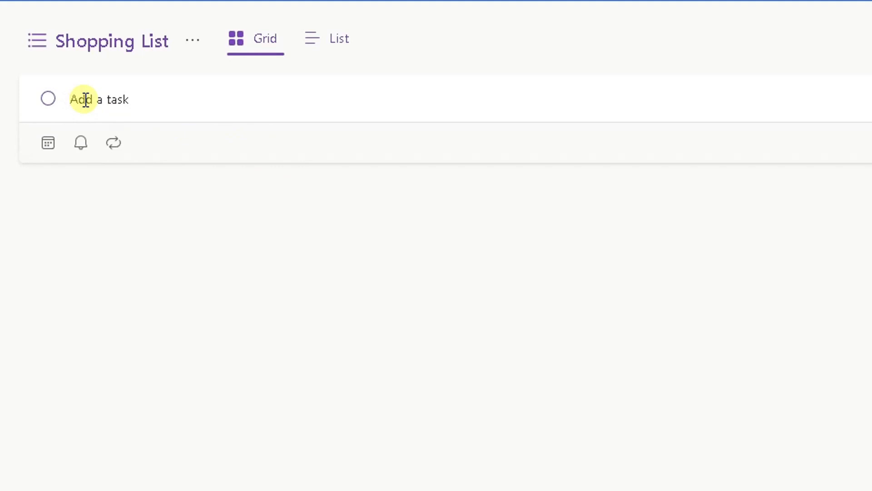
{"action": "type", "text": "Peanut Butter"}
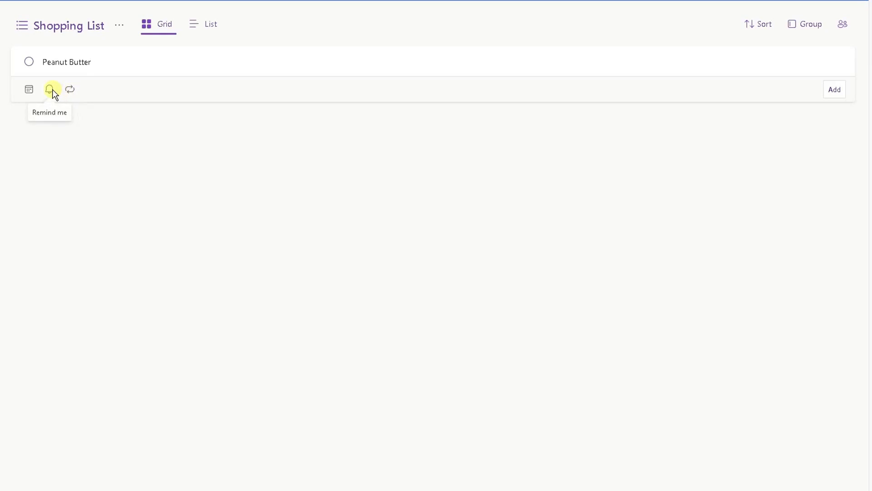
{"action": "left_click", "coordinate": [51, 89]}
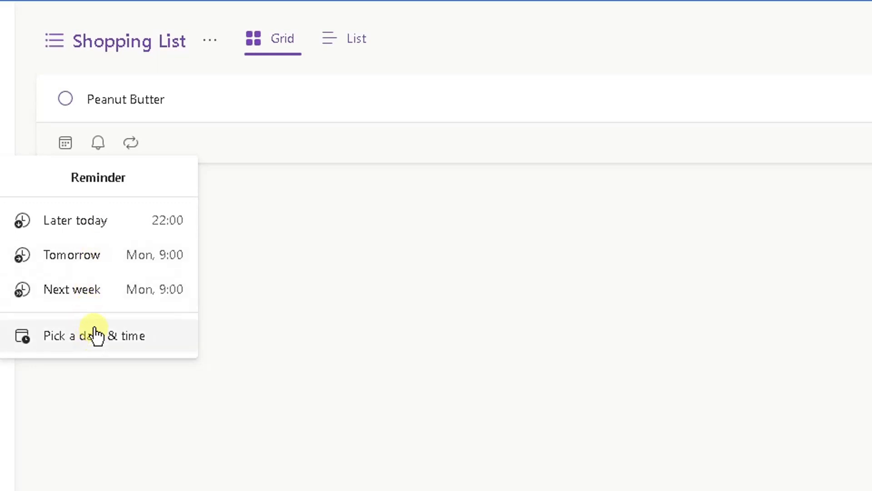
{"action": "left_click", "coordinate": [178, 140]}
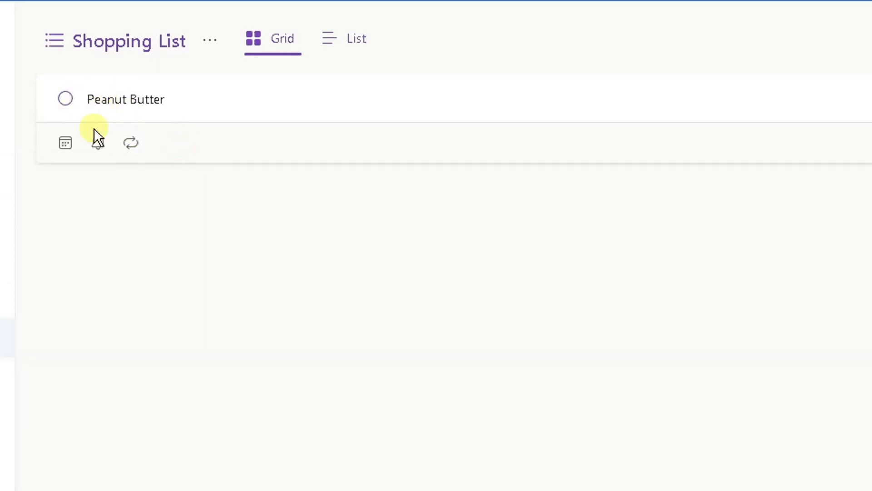
{"action": "left_click", "coordinate": [66, 143]}
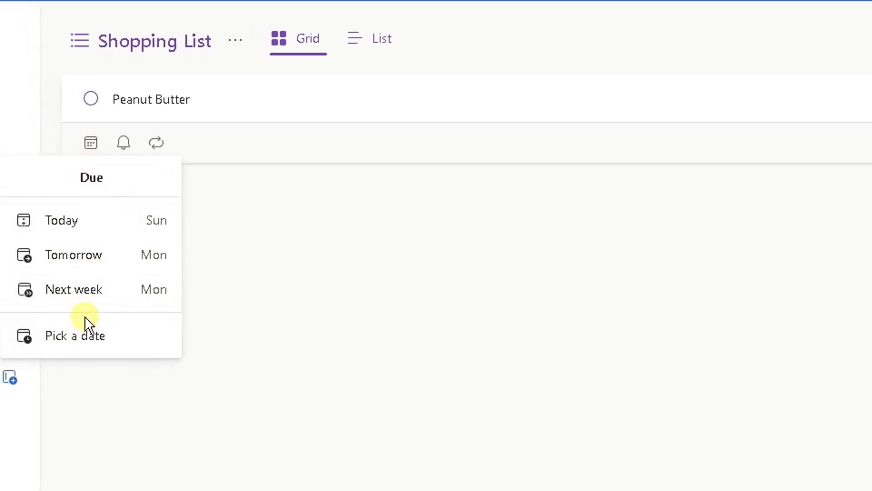
{"action": "left_click", "coordinate": [235, 184]}
{"action": "left_click", "coordinate": [217, 90]}
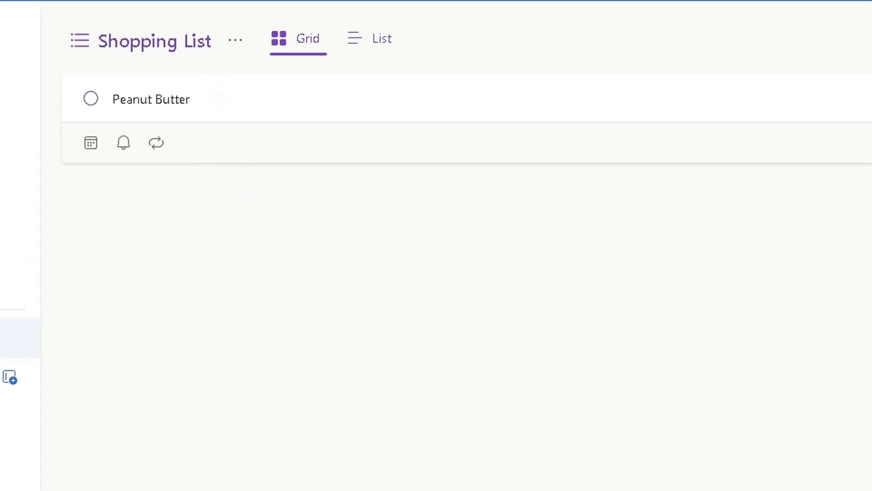
{"action": "left_click", "coordinate": [836, 93]}
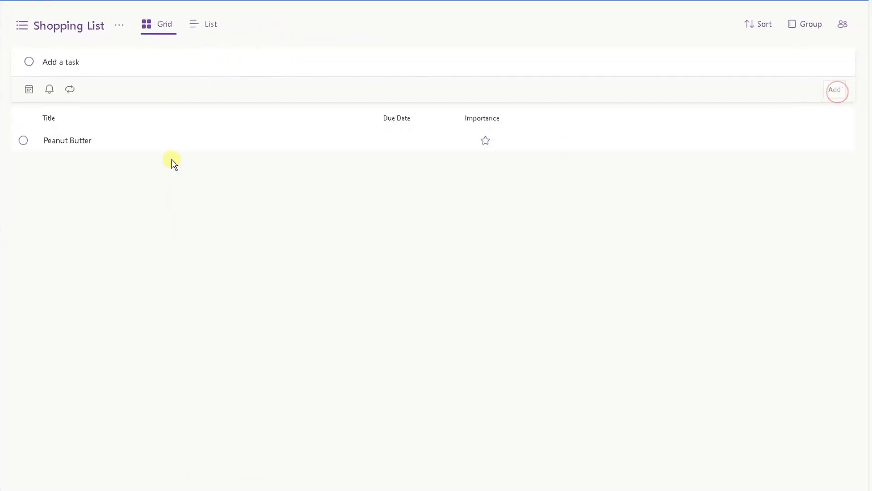
Add the tasks Bread, Eggs and Milk to the Shopping List
{"action": "left_click", "coordinate": [76, 55]}
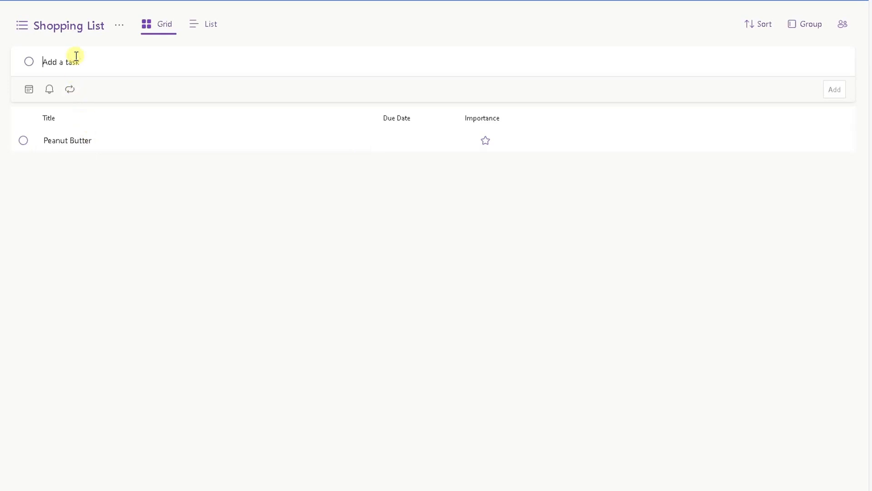
{"action": "type", "text": "Bread"}
{"action": "left_click", "coordinate": [839, 95]}
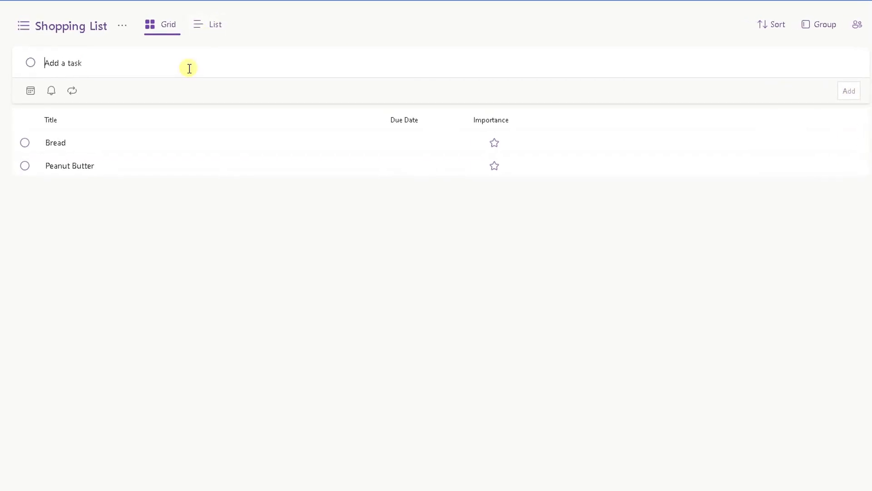
{"action": "type", "text": "Eggs"}
{"action": "key", "text": "Return"}
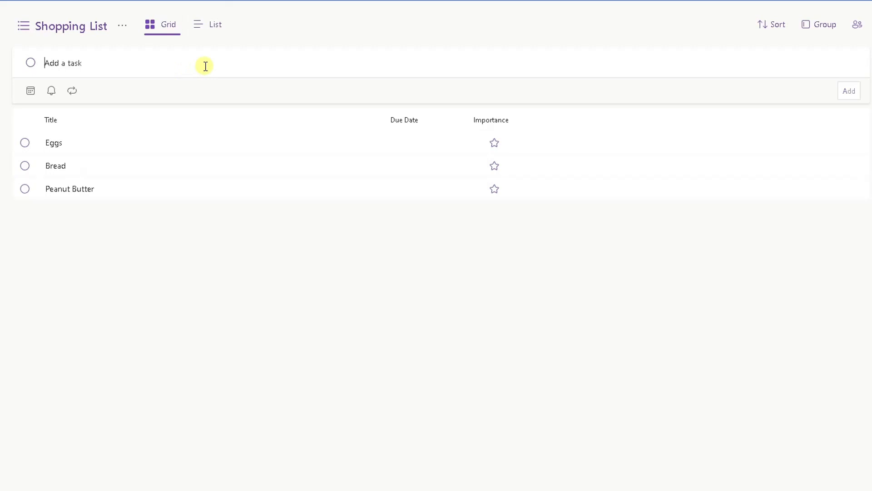
{"action": "type", "text": "Milk"}
{"action": "key", "text": "Return"}
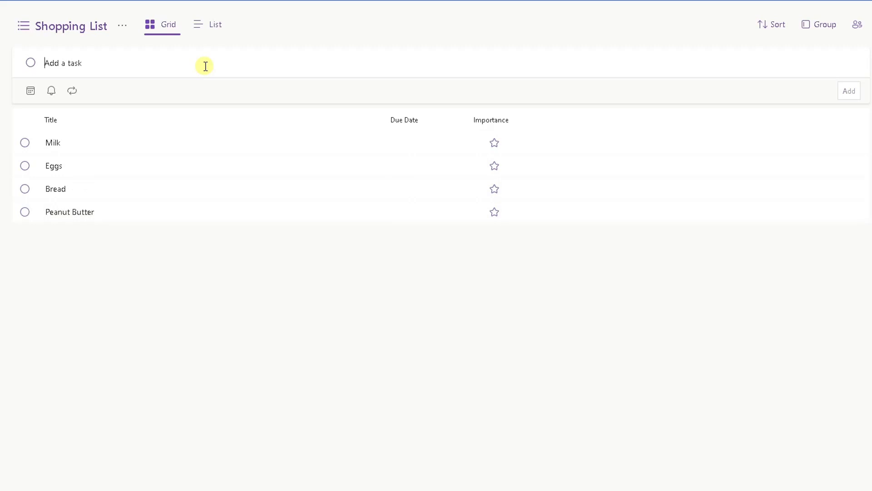
Add the tasks Crisps, Bananas, Apples and Oranges to the Shopping List
{"action": "type", "text": "Crisps"}
{"action": "key", "text": "Return"}
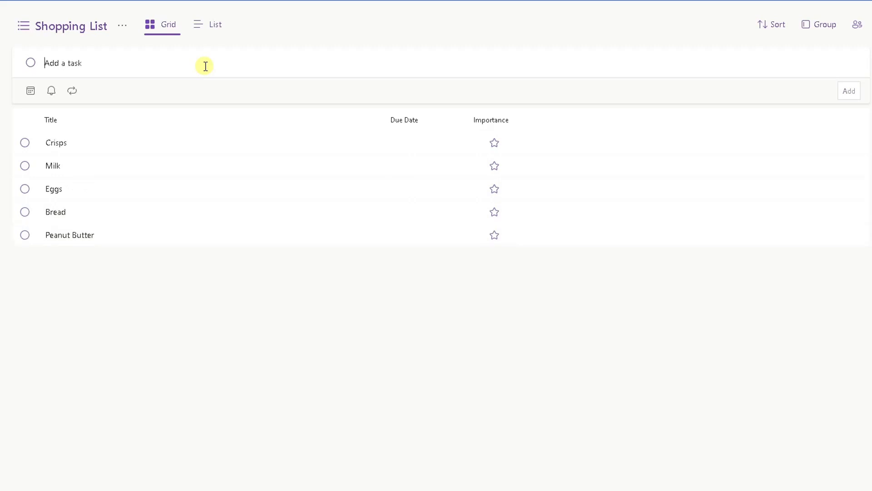
{"action": "type", "text": "Bananas"}
{"action": "key", "text": "Return"}
{"action": "type", "text": "Appl"}
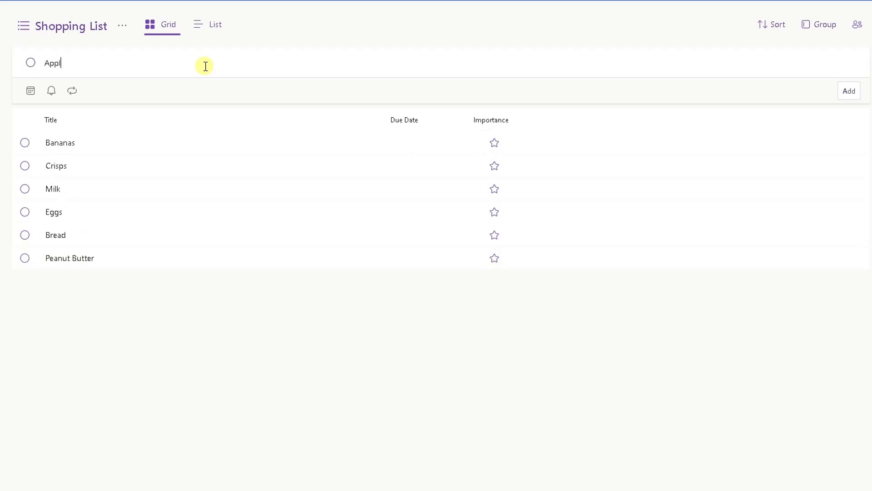
{"action": "type", "text": "es"}
{"action": "key", "text": "Return"}
{"action": "type", "text": "Oran"}
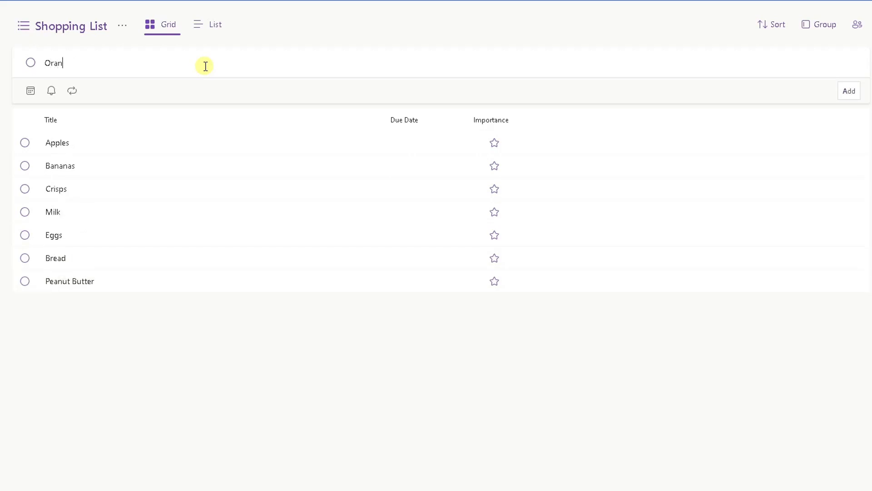
{"action": "type", "text": "ges"}
{"action": "key", "text": "Return"}
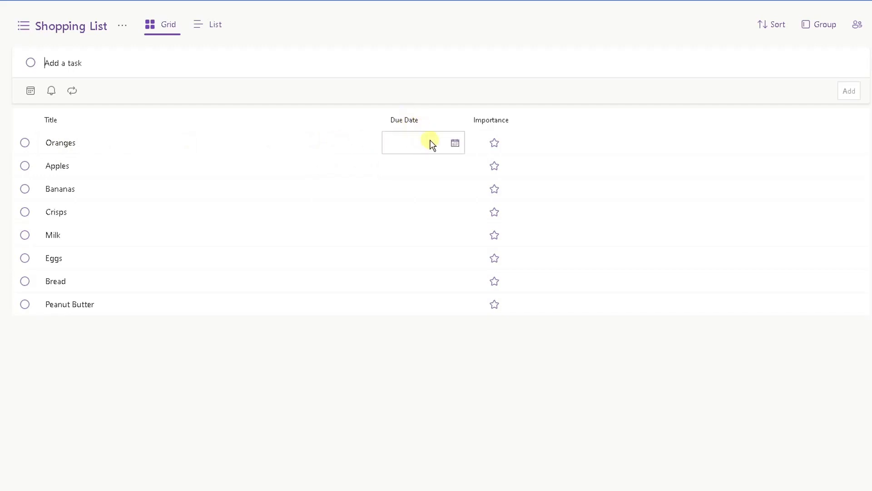
View the due date calendar for Oranges without setting a date, and mark all Shopping List tasks as important
{"action": "left_click", "coordinate": [455, 144]}
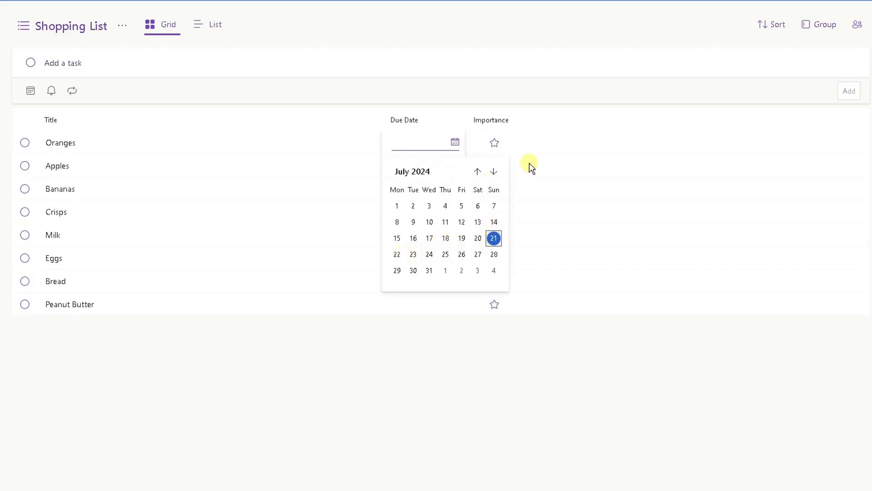
{"action": "left_click", "coordinate": [550, 109]}
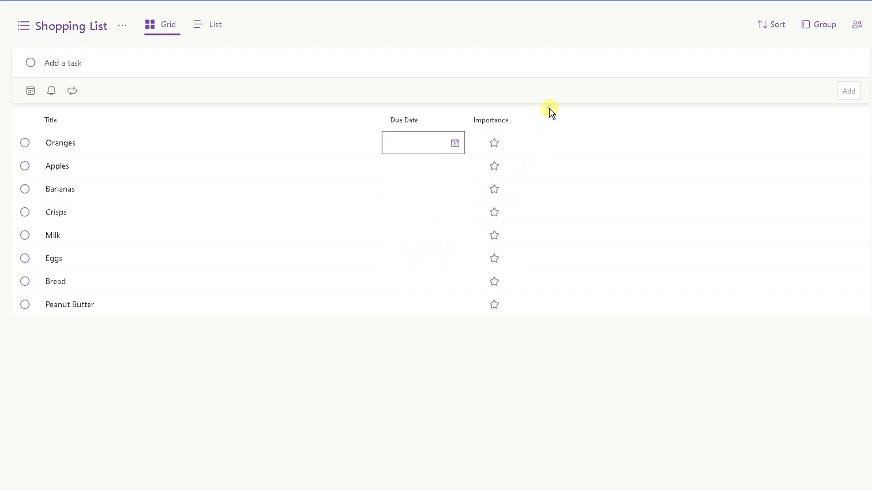
{"action": "left_click", "coordinate": [499, 144]}
{"action": "left_click", "coordinate": [498, 166]}
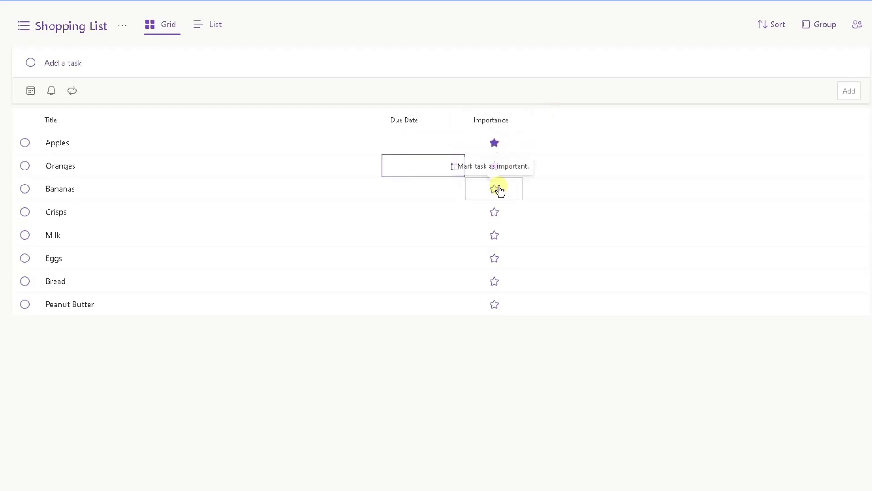
{"action": "left_click", "coordinate": [498, 189]}
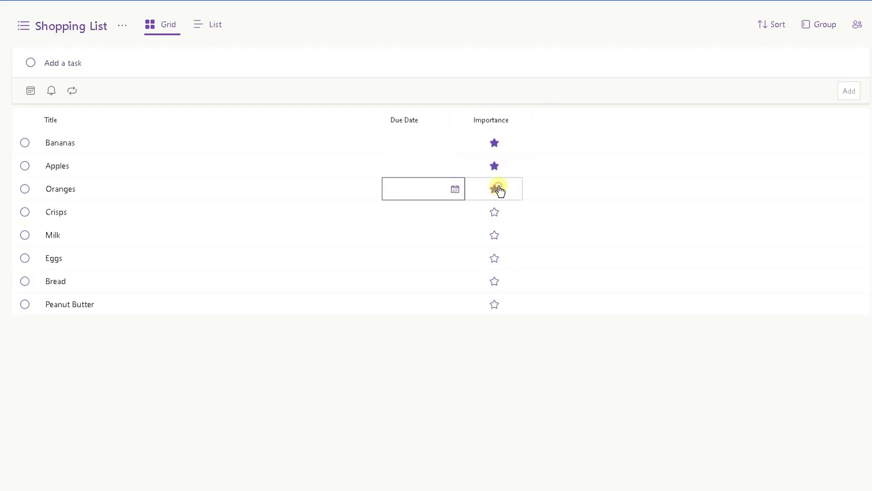
{"action": "left_click", "coordinate": [498, 236]}
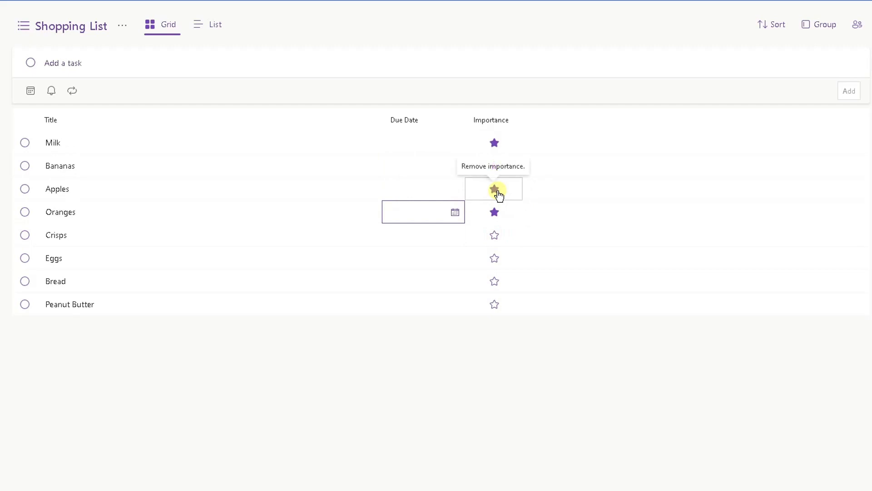
{"action": "left_click", "coordinate": [496, 259]}
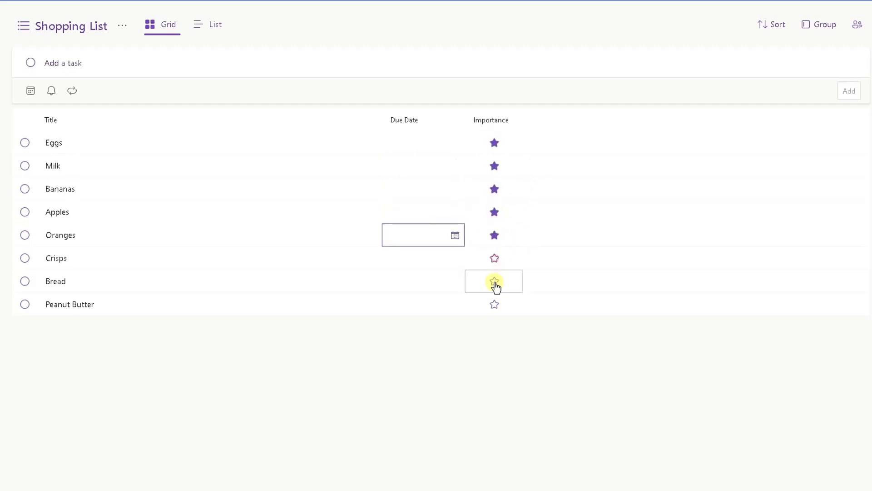
{"action": "left_click", "coordinate": [496, 281]}
{"action": "left_click", "coordinate": [495, 282]}
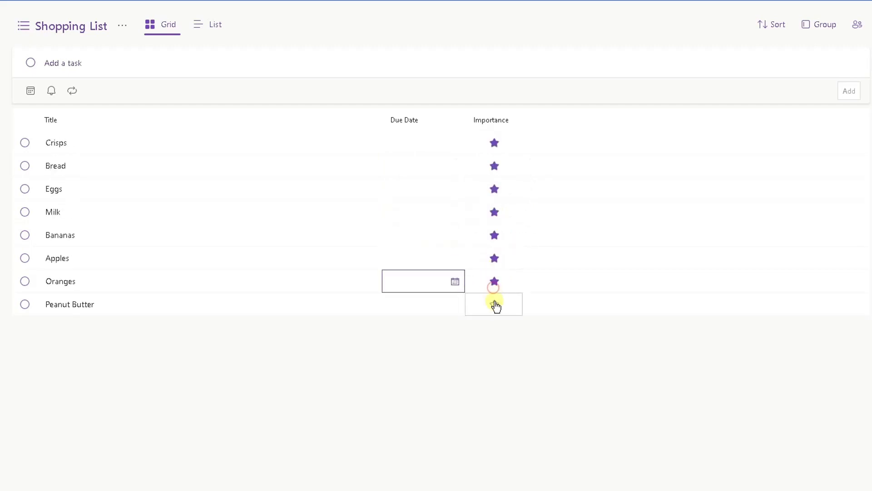
{"action": "left_click", "coordinate": [495, 304]}
Remove the importance mark from Bananas, Crisps and Peanut Butter, leaving Milk marked as important
{"action": "left_click", "coordinate": [499, 260]}
{"action": "left_click", "coordinate": [495, 235]}
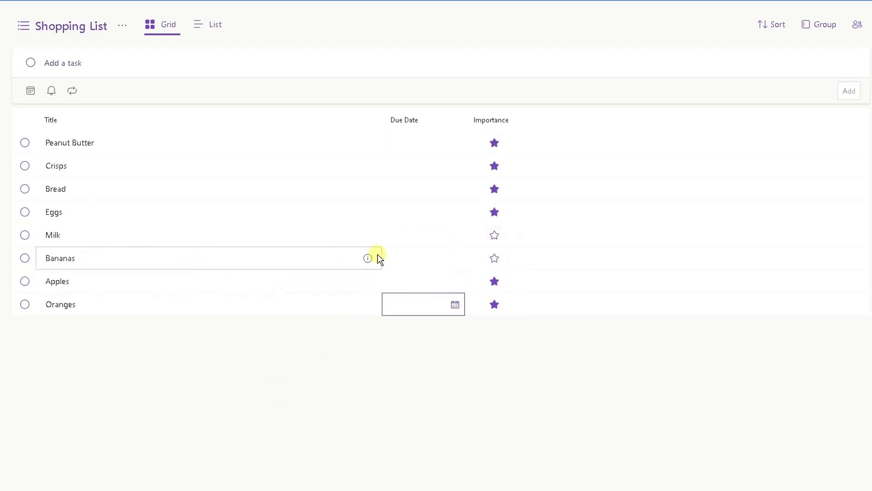
{"action": "left_click", "coordinate": [493, 236]}
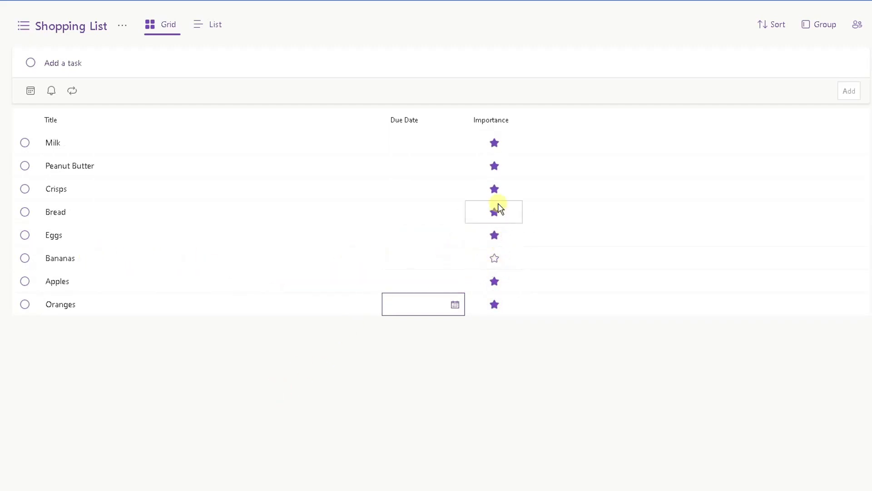
{"action": "left_click", "coordinate": [495, 189]}
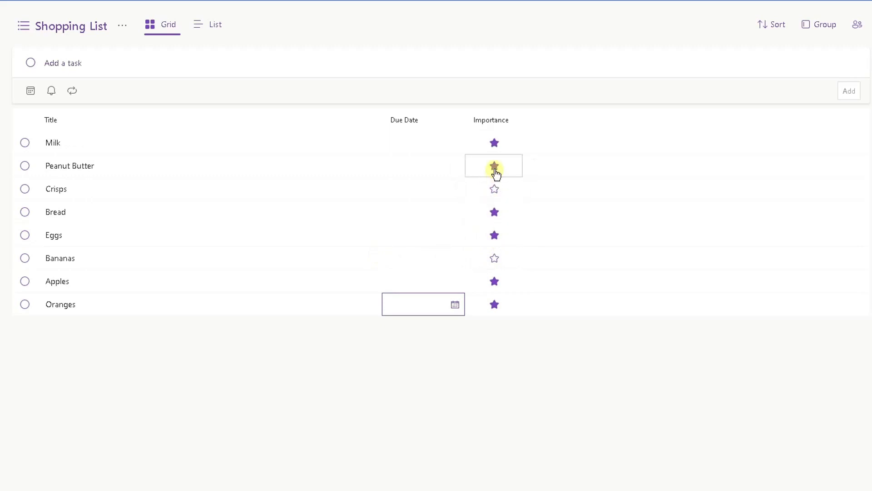
{"action": "left_click", "coordinate": [494, 166]}
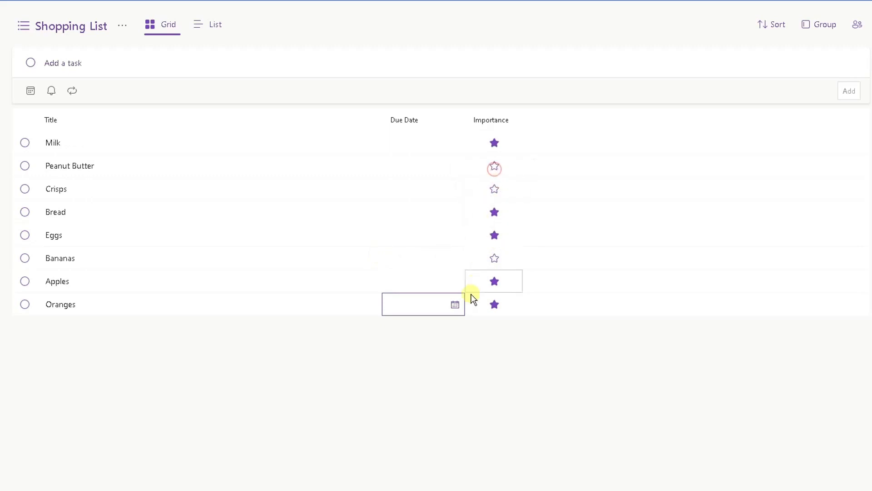
Rename the Milk task to "Milk x 2"
{"action": "left_click", "coordinate": [72, 143]}
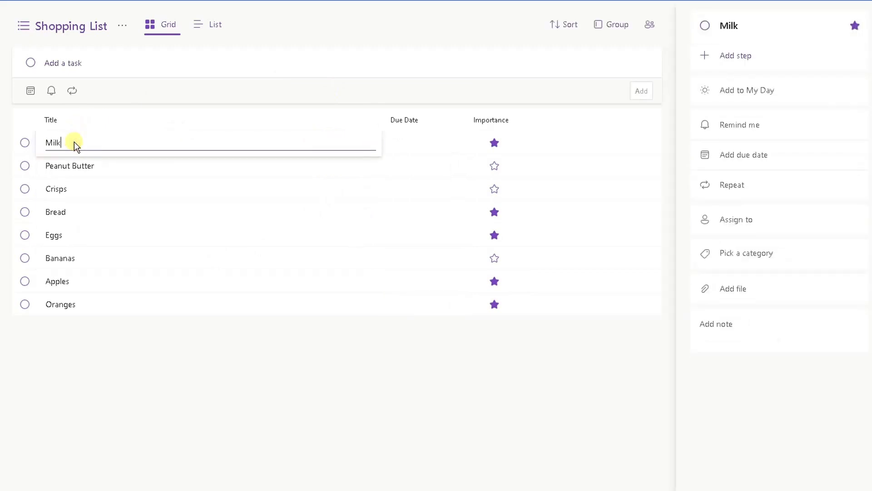
{"action": "left_click", "coordinate": [104, 365]}
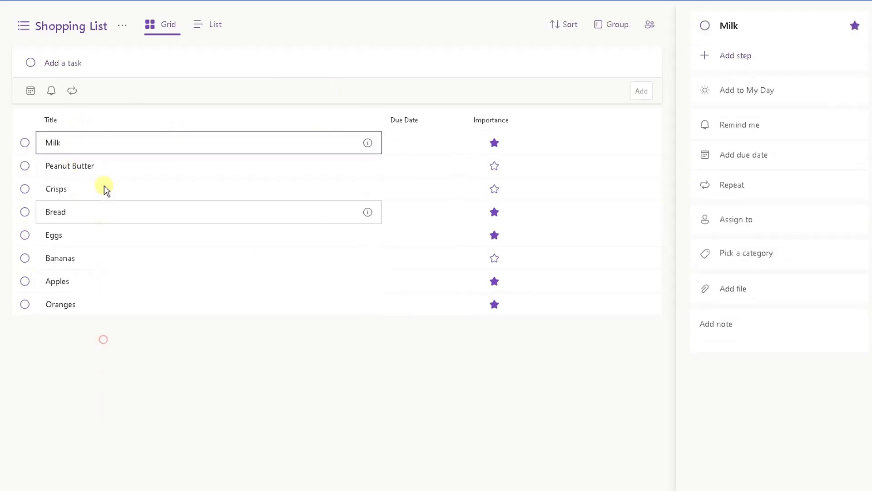
{"action": "left_click", "coordinate": [93, 139]}
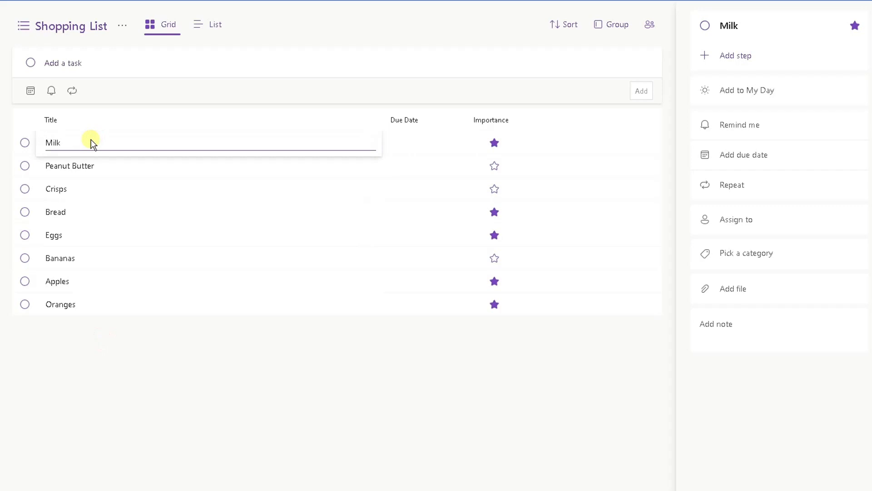
{"action": "type", "text": "x 2"}
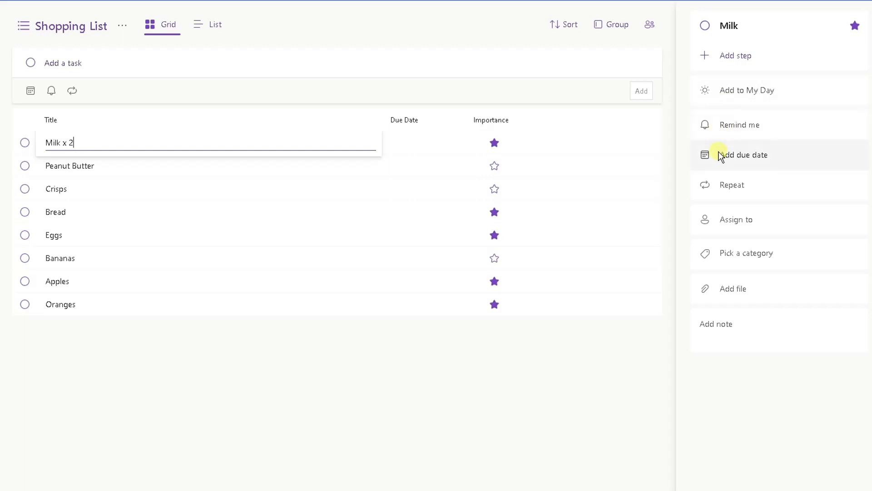
View the assignment choices for the Milk x 2 task without assigning it, and look at its empty note field
{"action": "left_click", "coordinate": [721, 223]}
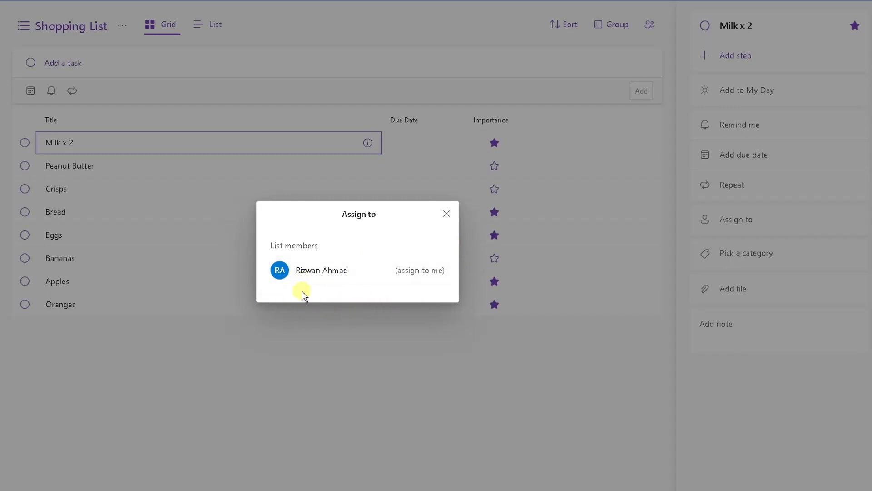
{"action": "left_click", "coordinate": [446, 213]}
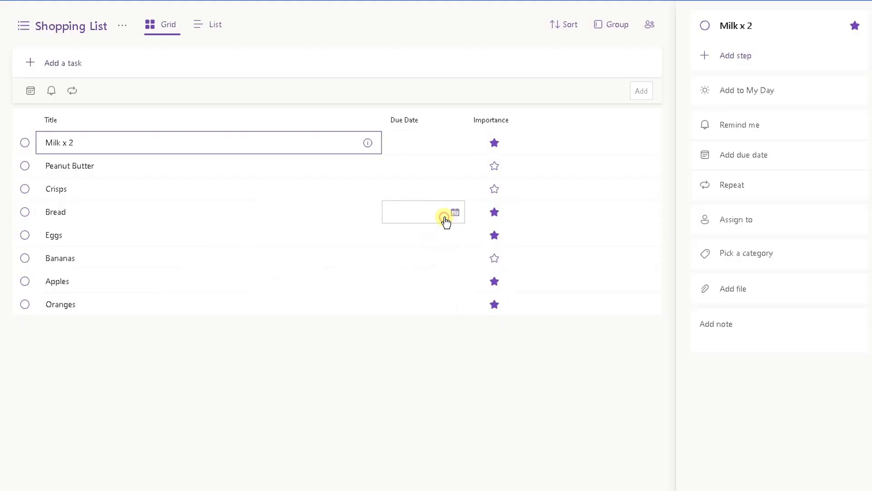
{"action": "left_click", "coordinate": [715, 324]}
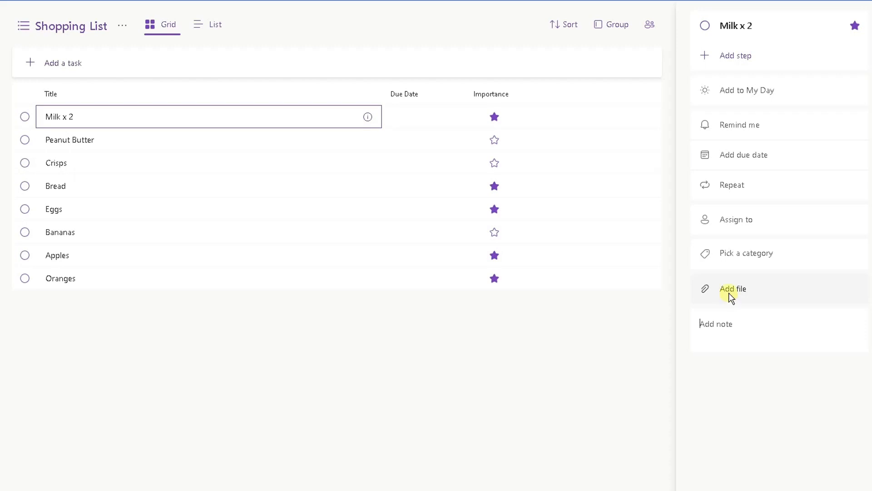
Assign the Orange category to the Milk x 2 task
{"action": "left_click", "coordinate": [735, 263]}
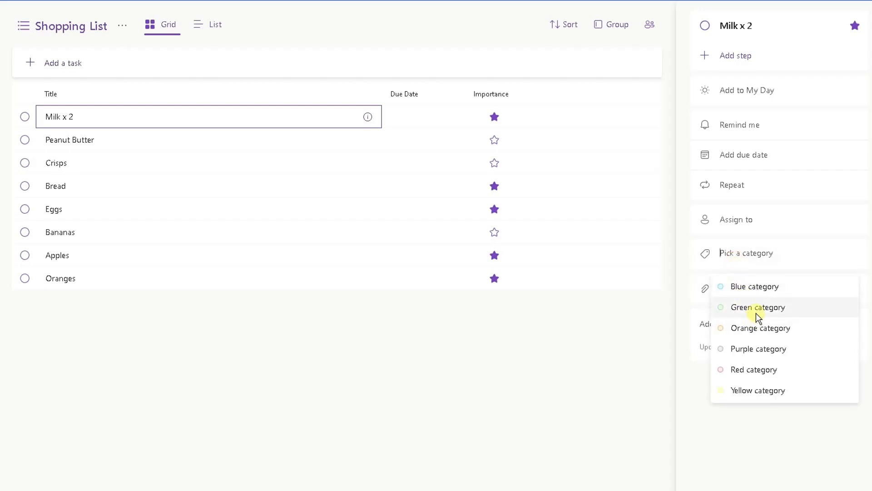
{"action": "left_click", "coordinate": [756, 327]}
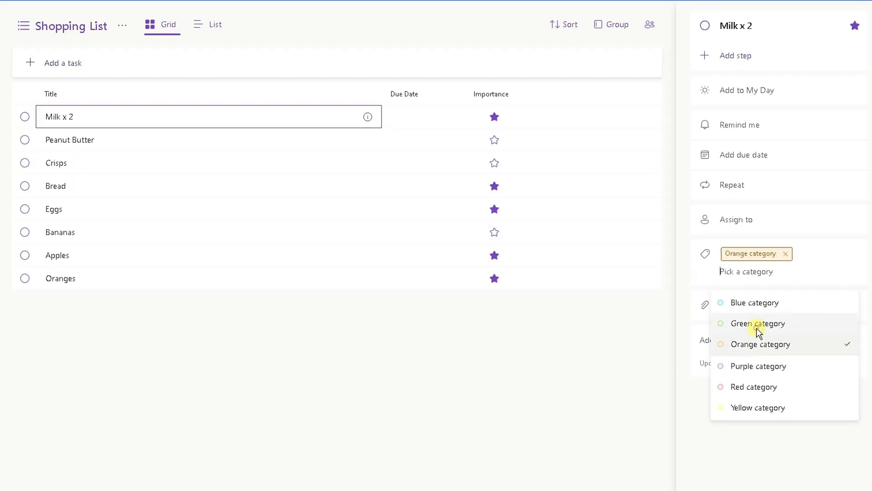
{"action": "left_click", "coordinate": [732, 440]}
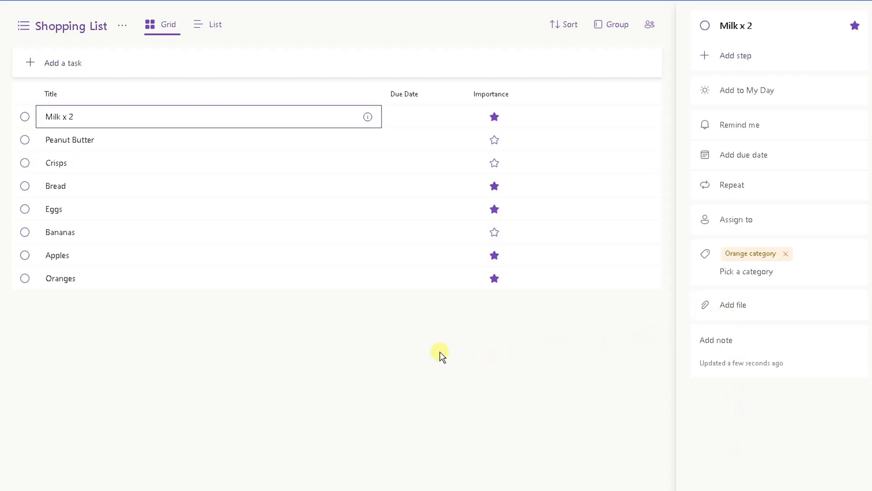
{"action": "left_click", "coordinate": [399, 346]}
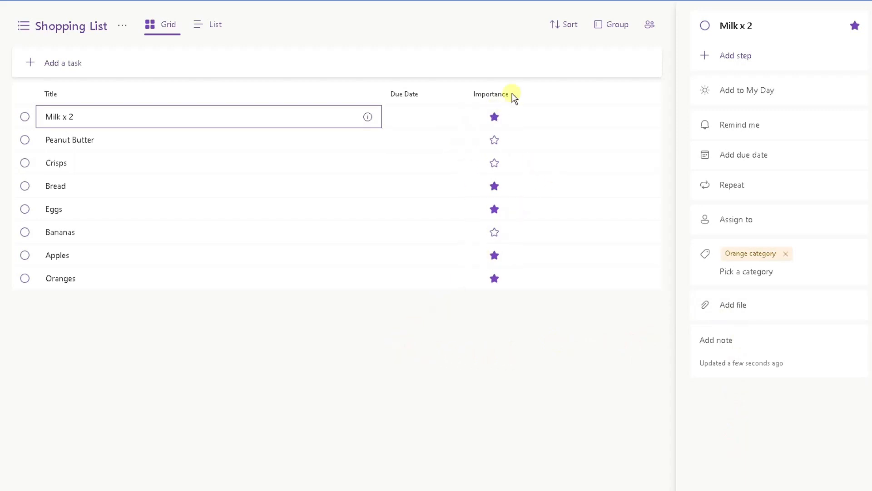
Copy the Shopping List's invitation link, then close the sharing dialog and the Milk x 2 task details
{"action": "left_click", "coordinate": [649, 26]}
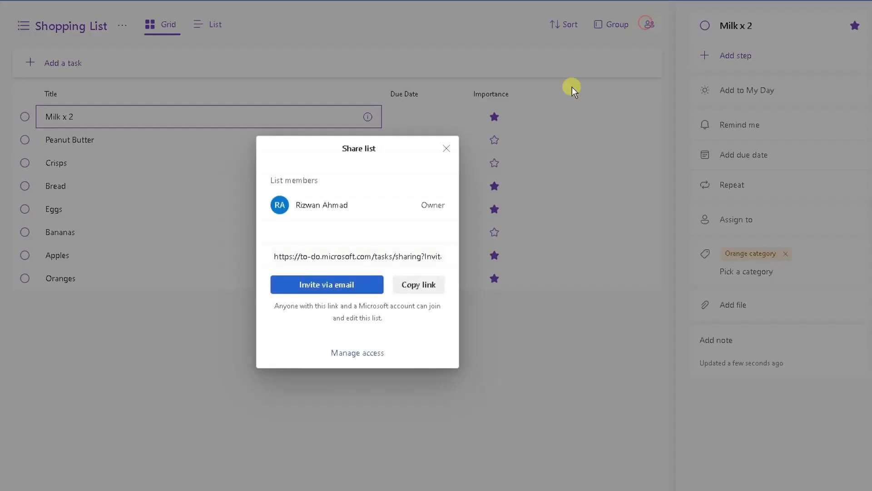
{"action": "left_click", "coordinate": [417, 285]}
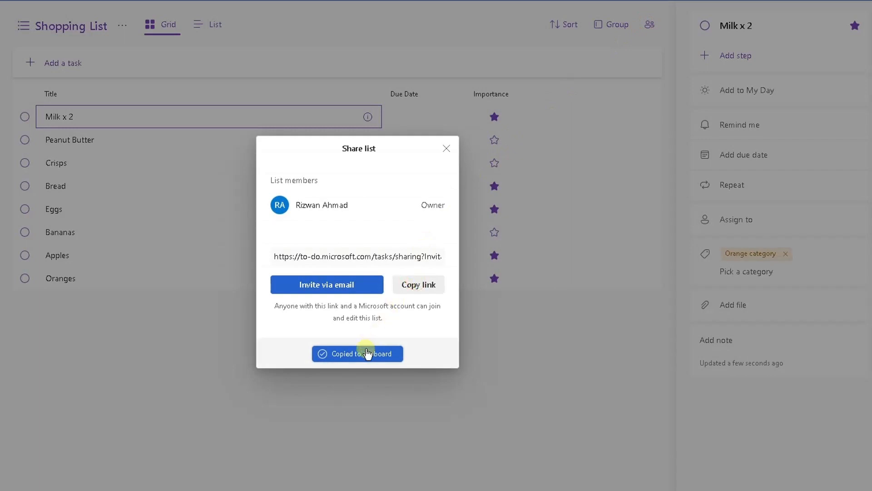
{"action": "left_click", "coordinate": [448, 147]}
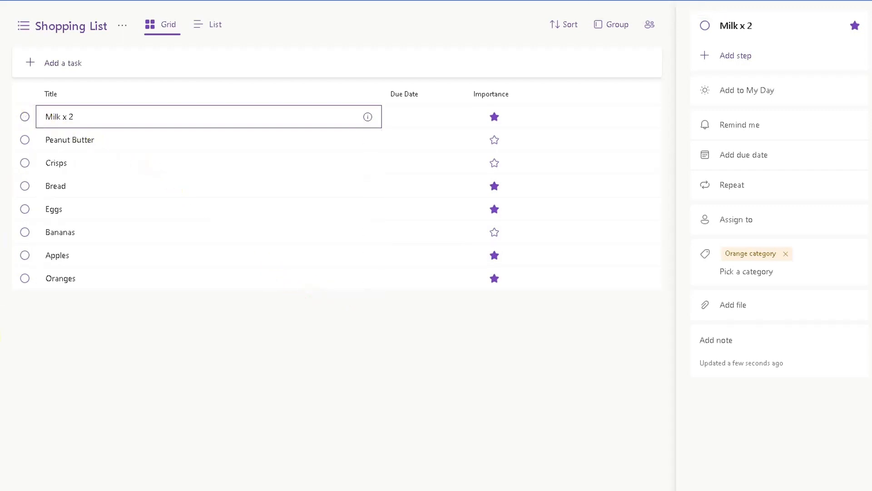
{"action": "left_click", "coordinate": [1, 335]}
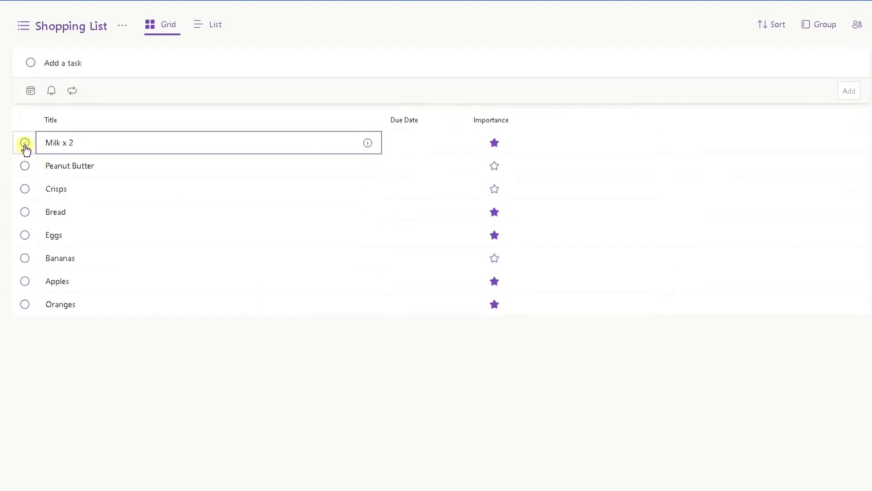
Mark every Shopping List task as completed, starting with Milk x 2, and expand the completed section
{"action": "left_click", "coordinate": [25, 144]}
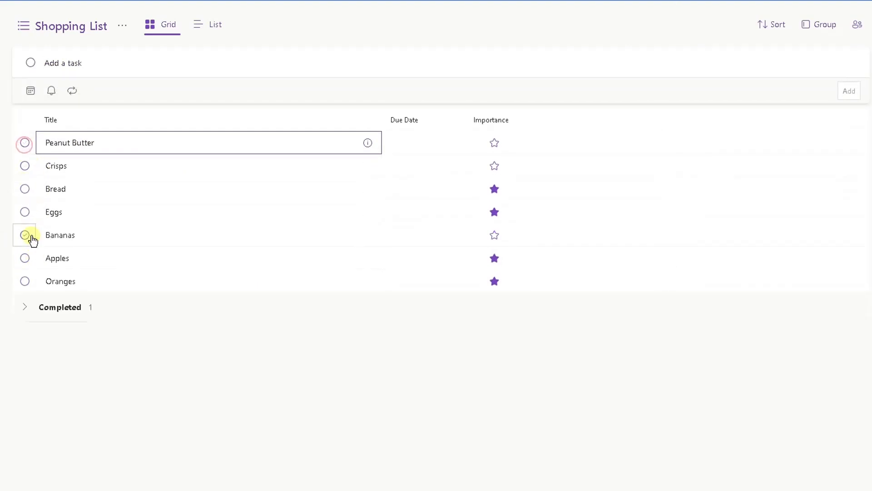
{"action": "left_click", "coordinate": [23, 313]}
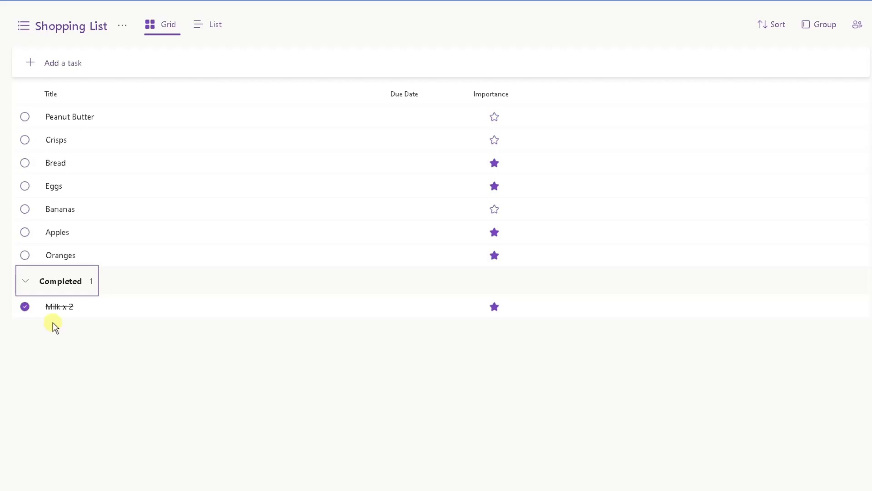
{"action": "left_click", "coordinate": [26, 233]}
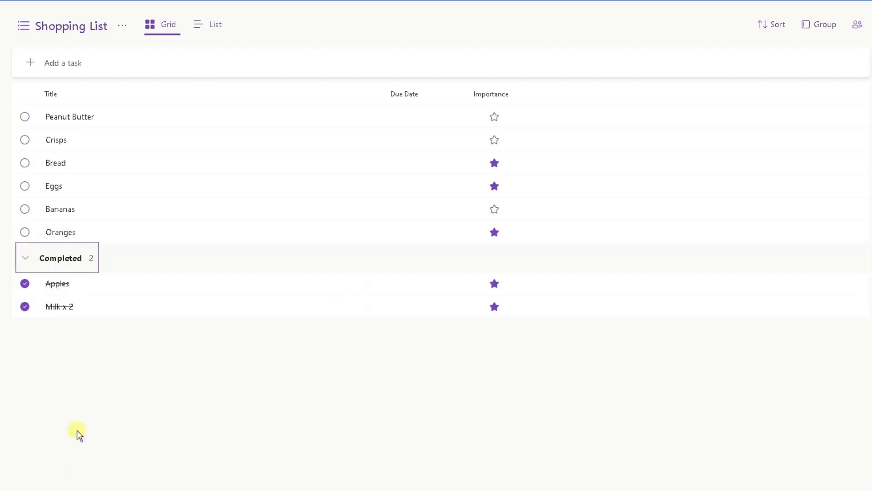
{"action": "left_click", "coordinate": [25, 209]}
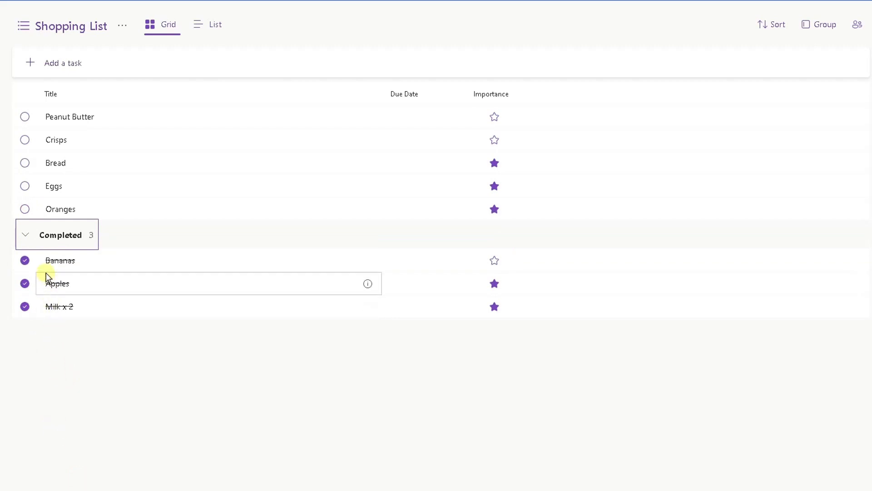
{"action": "left_click", "coordinate": [25, 209]}
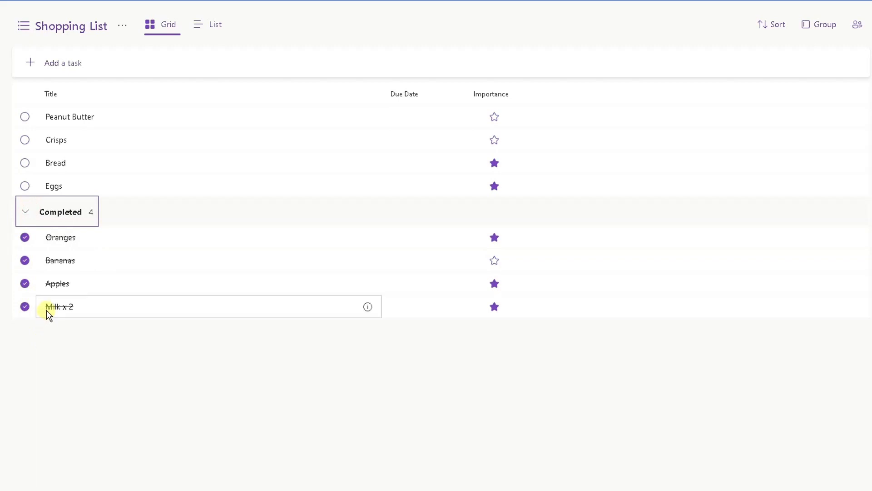
{"action": "left_click", "coordinate": [25, 186]}
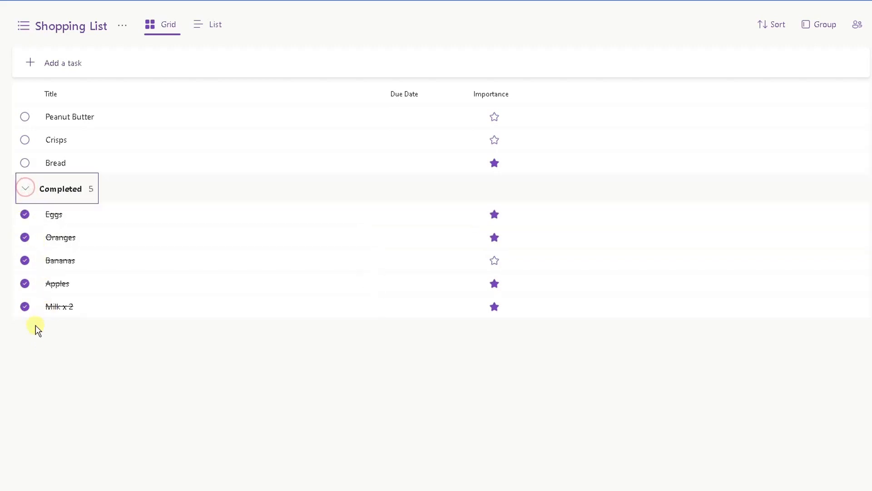
{"action": "left_click", "coordinate": [25, 163]}
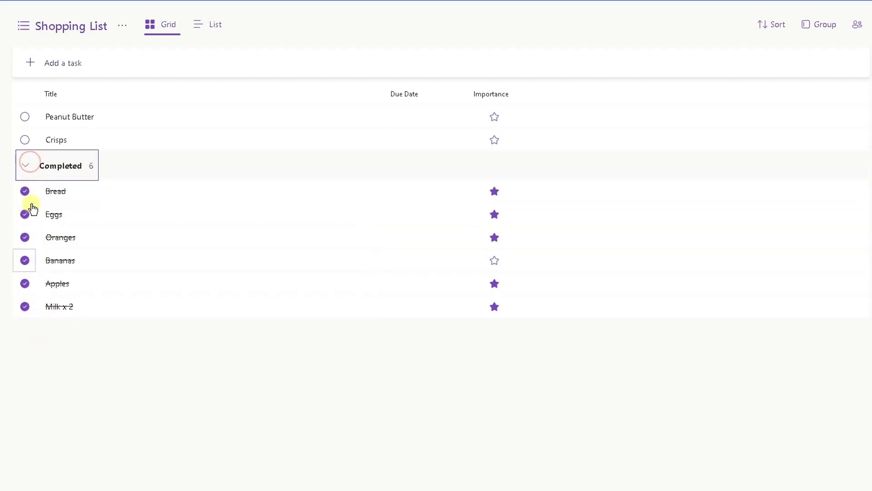
{"action": "left_click", "coordinate": [25, 140]}
{"action": "left_click", "coordinate": [25, 117]}
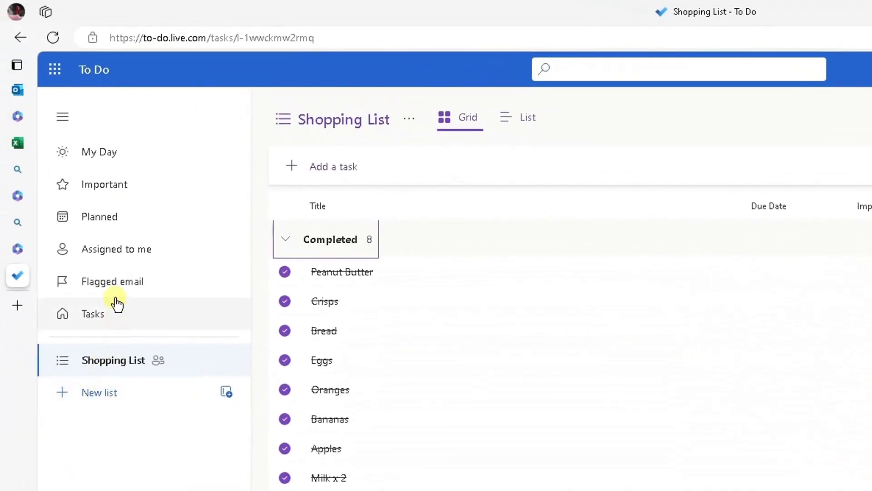
Look at the Important and My Day lists
{"action": "left_click", "coordinate": [106, 193]}
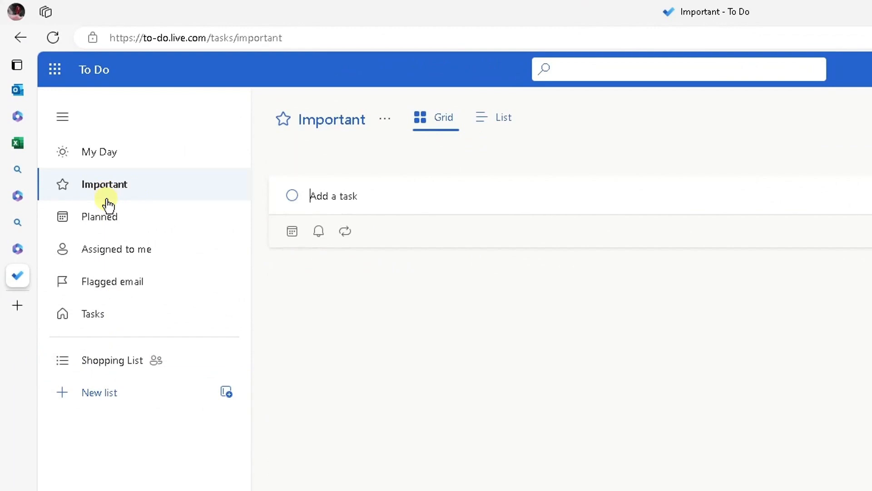
{"action": "left_click", "coordinate": [101, 165]}
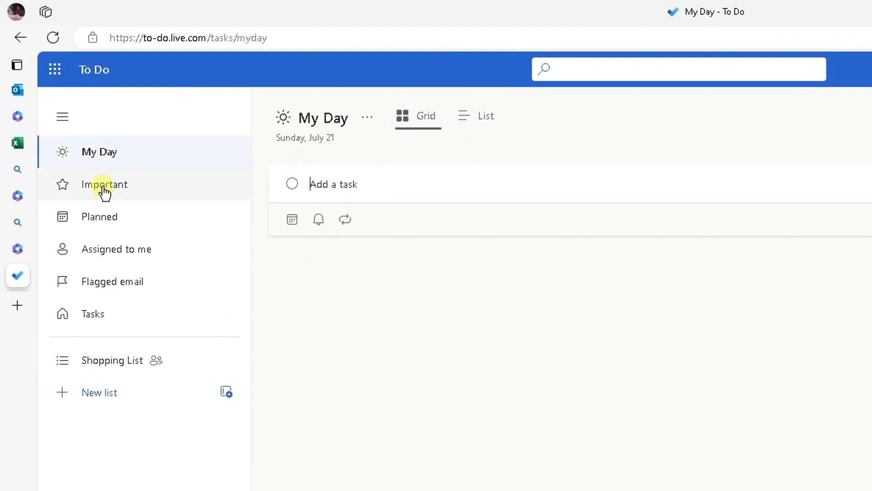